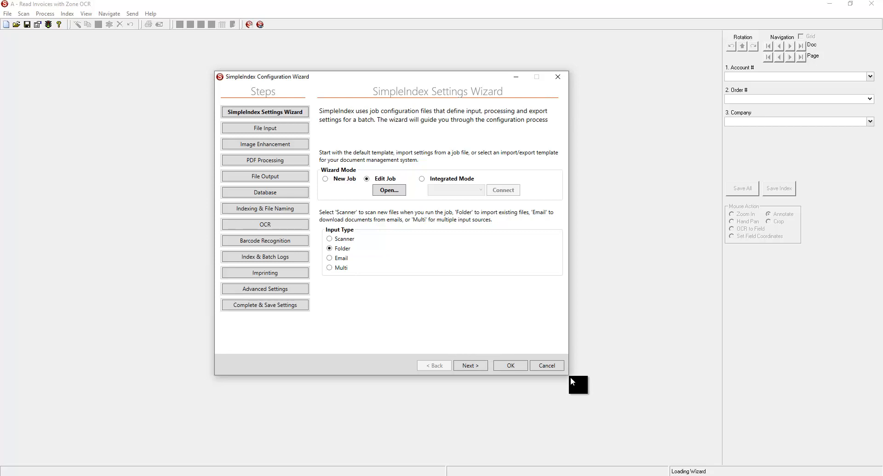
Step: Cancel the settings wizard for the open job, discard its changes, and start the wizard for a new job
left_click(547, 366)
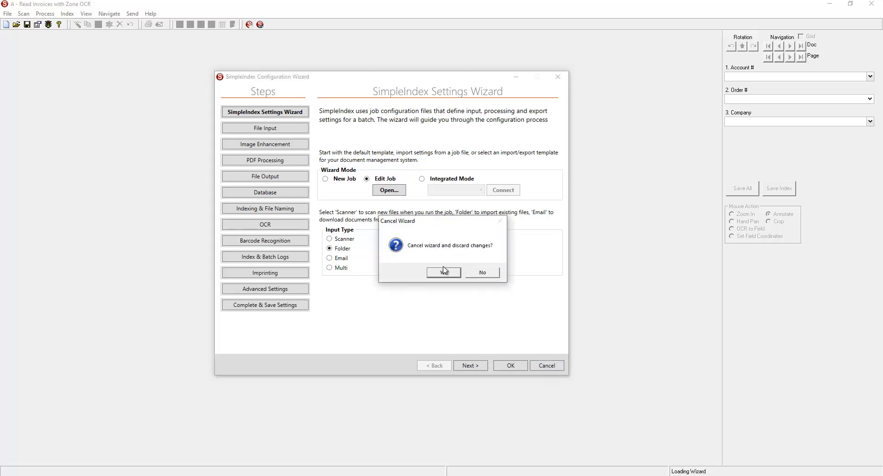
left_click(443, 274)
left_click(319, 123)
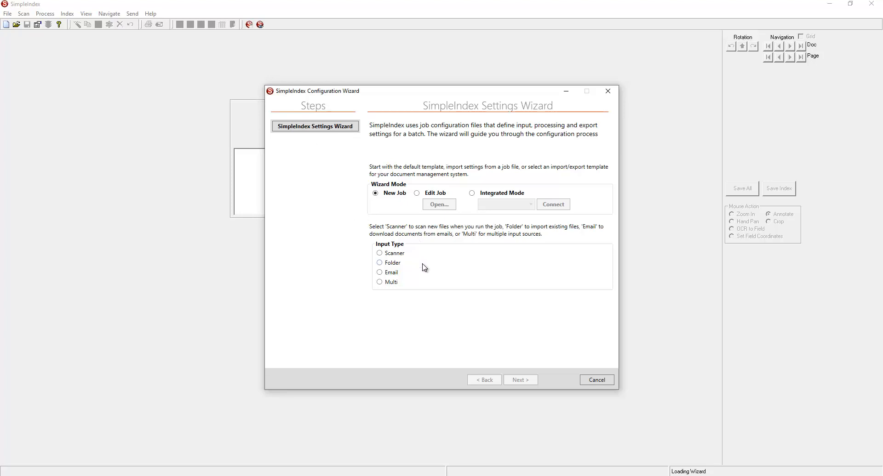
Step: Set the new job's input type to Folder, save its configuration as DemoConfig in C:\Images, and proceed to the file input settings
left_click(394, 266)
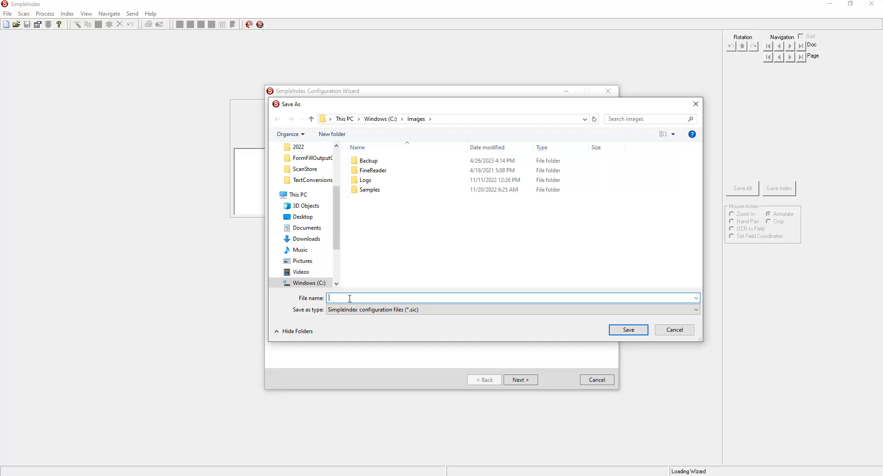
type("DemoConfig")
left_click(628, 330)
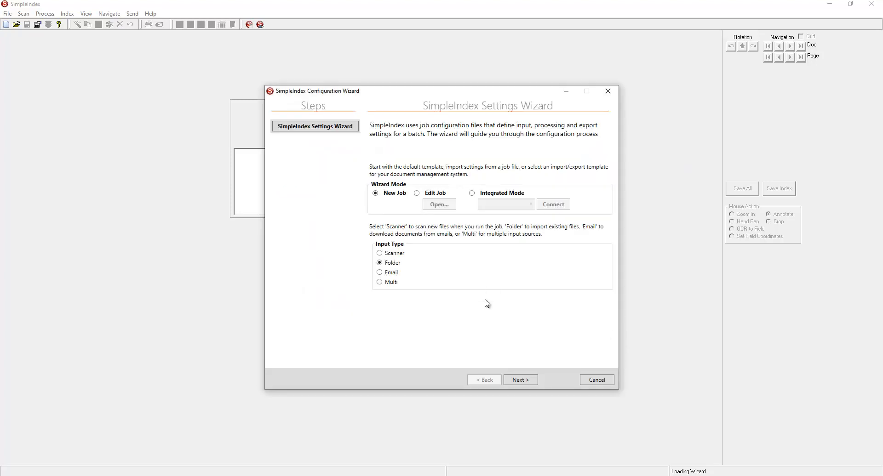
left_click(526, 381)
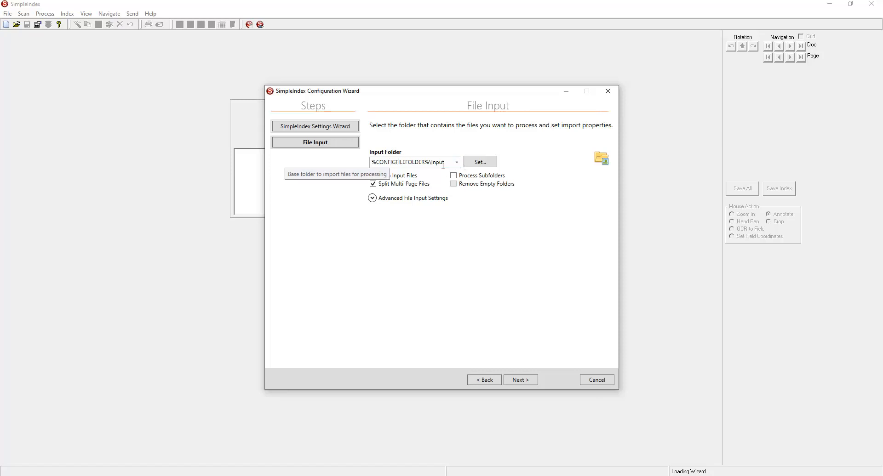
Step: Create a folder named Input inside C:\Images and set it as the input folder, declining keywords for default folders
left_click(473, 164)
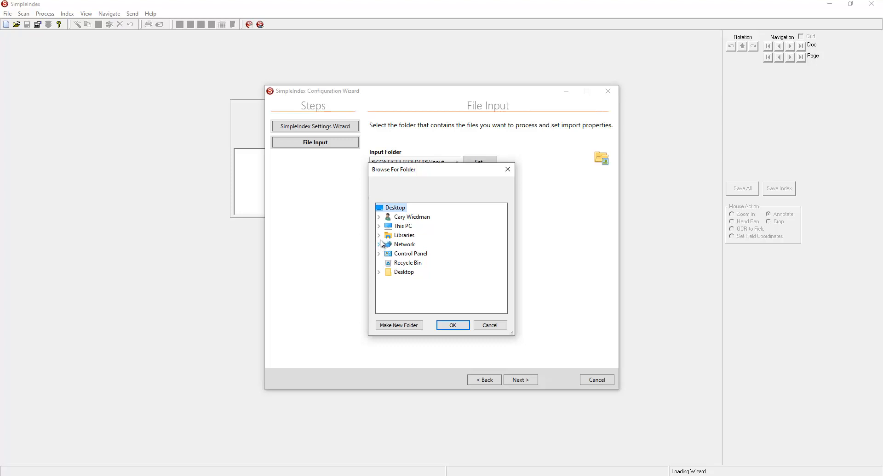
left_click(379, 226)
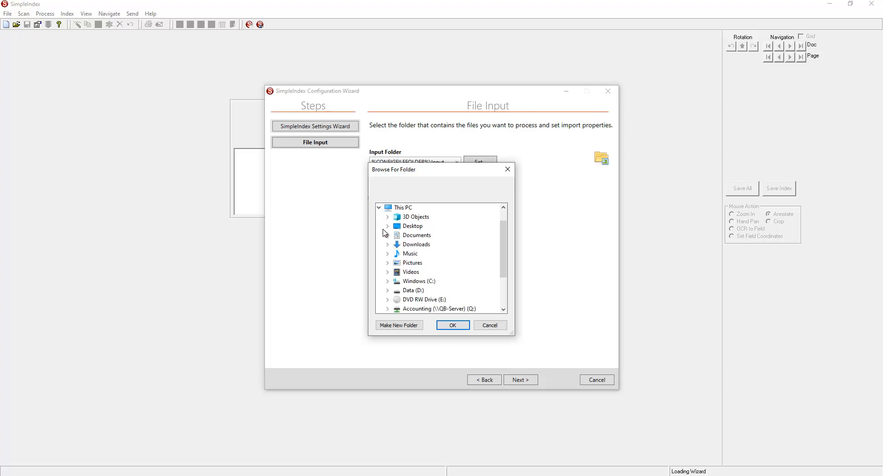
left_click(388, 281)
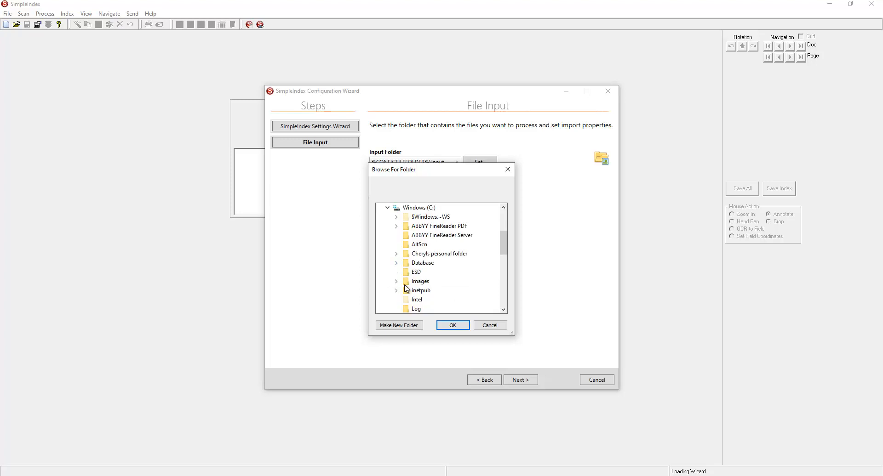
left_click(407, 282)
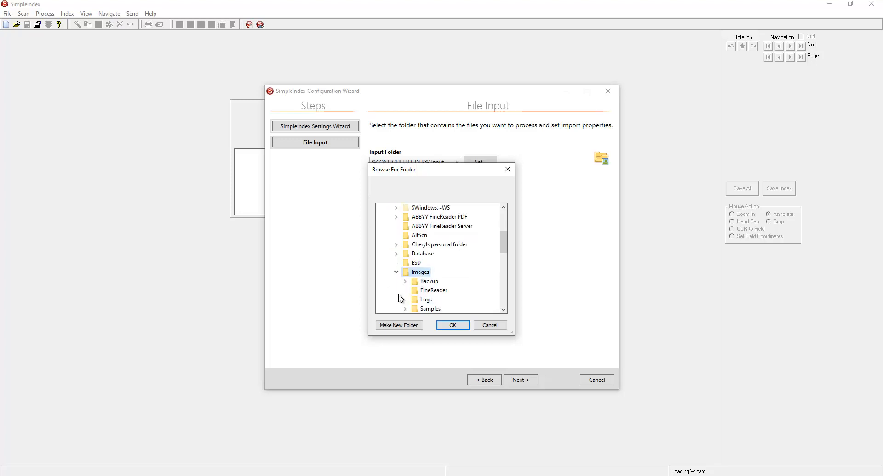
scroll(401, 290, "down", 2)
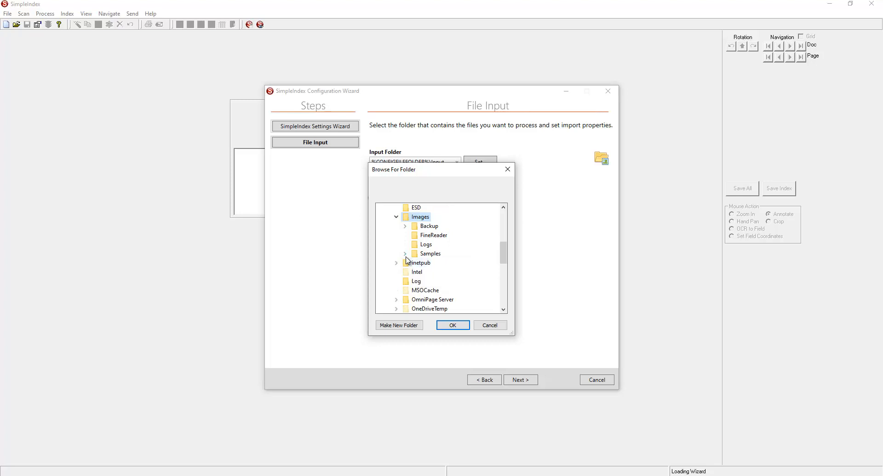
left_click(424, 216)
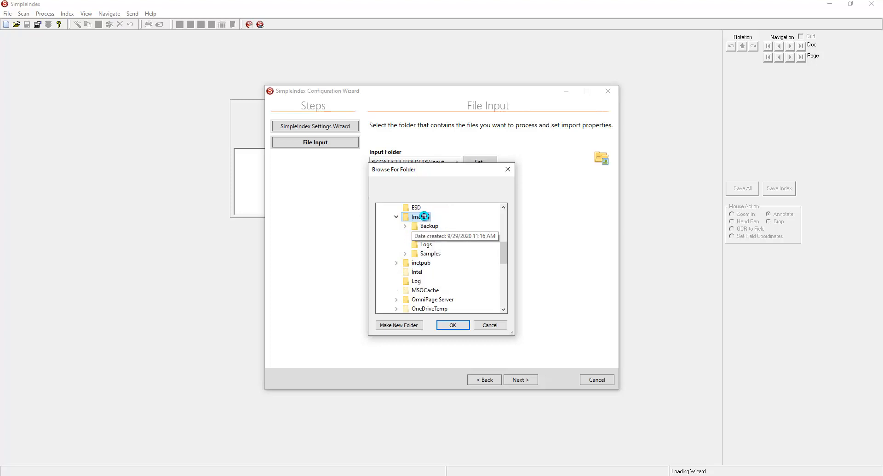
right_click(423, 216)
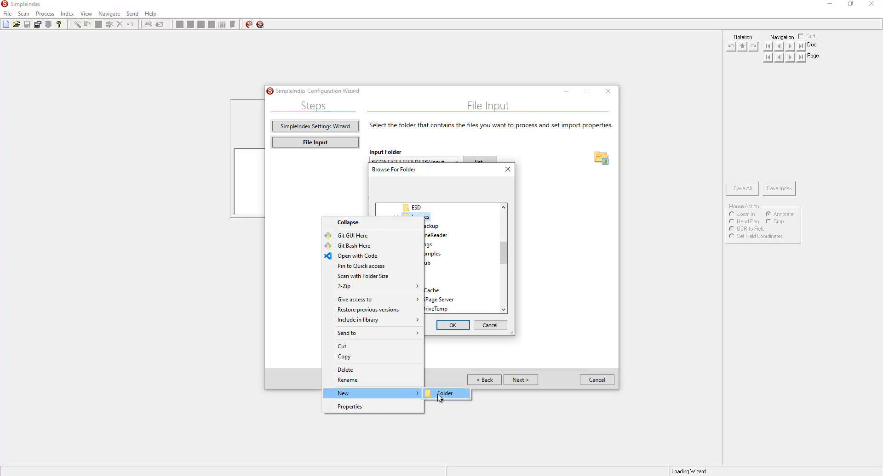
left_click(439, 396)
type("Inp")
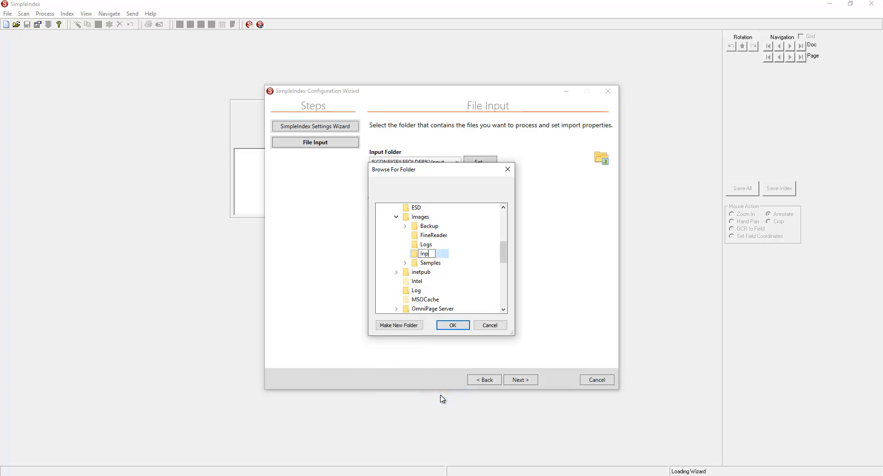
type("ut")
key("Return")
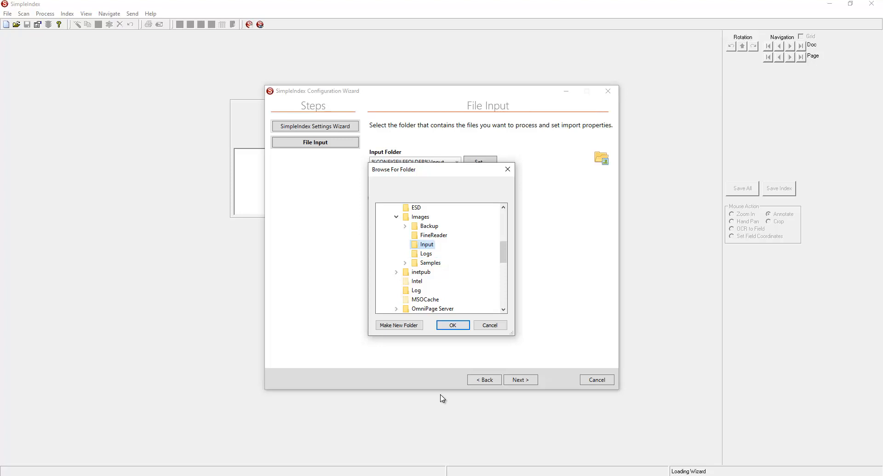
left_click(446, 328)
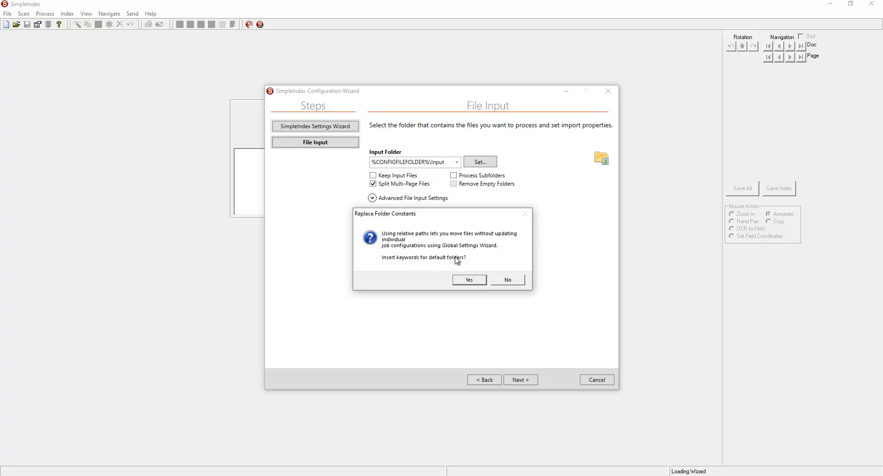
left_click(508, 281)
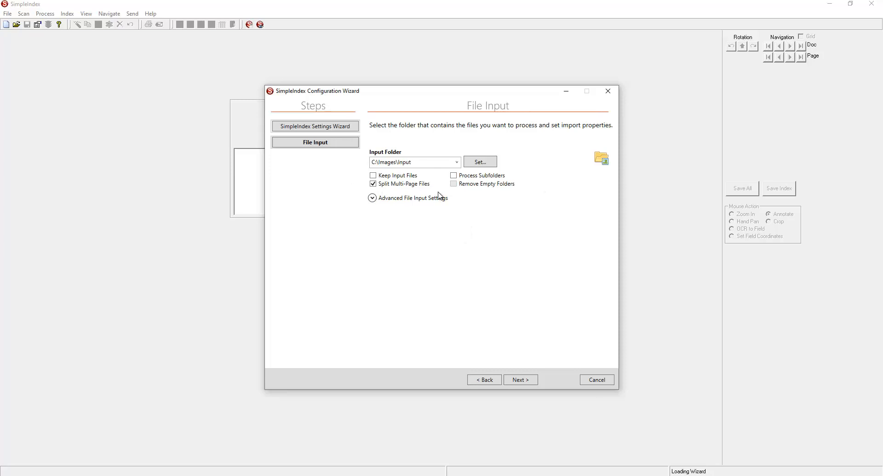
Step: Keep the input files, turn off splitting of multi-page files, and accept the default image enhancement and PDF processing settings
left_click(396, 180)
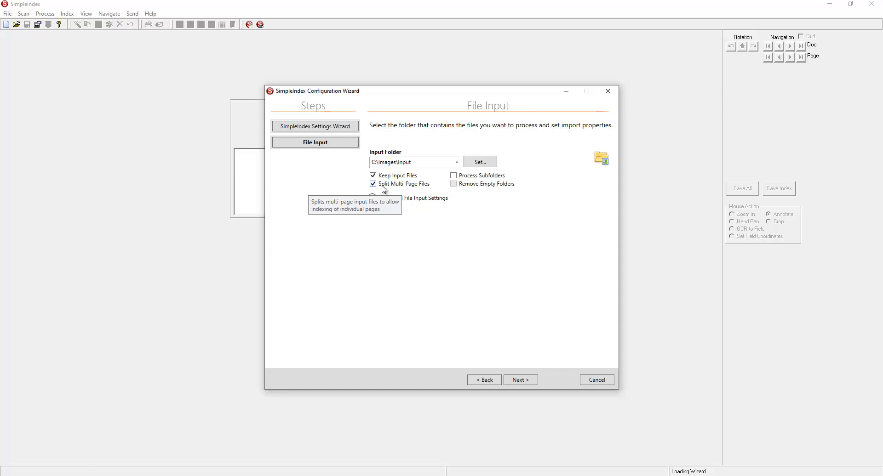
left_click(383, 184)
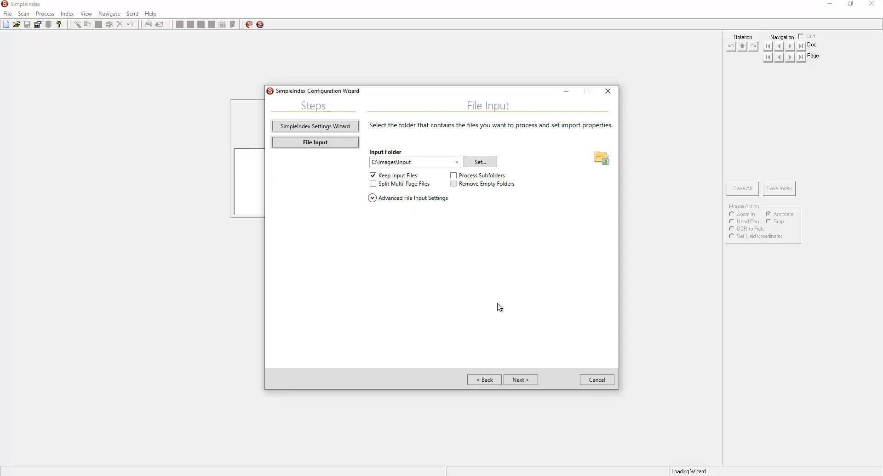
left_click(524, 381)
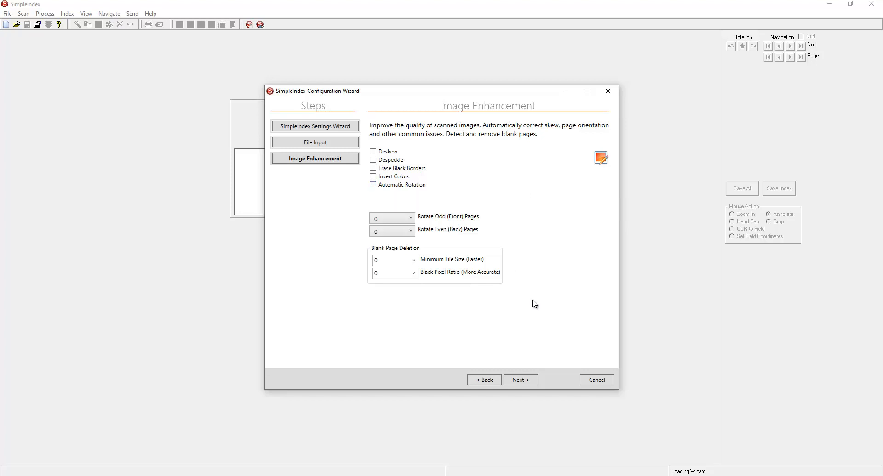
left_click(518, 381)
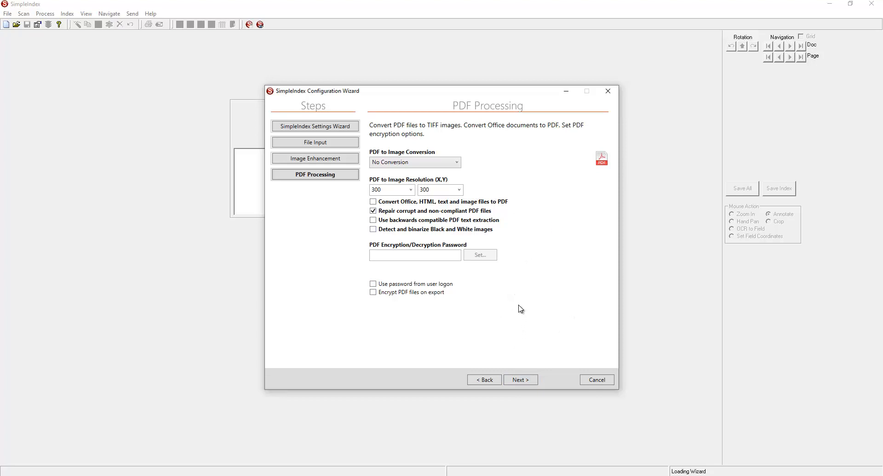
left_click(517, 385)
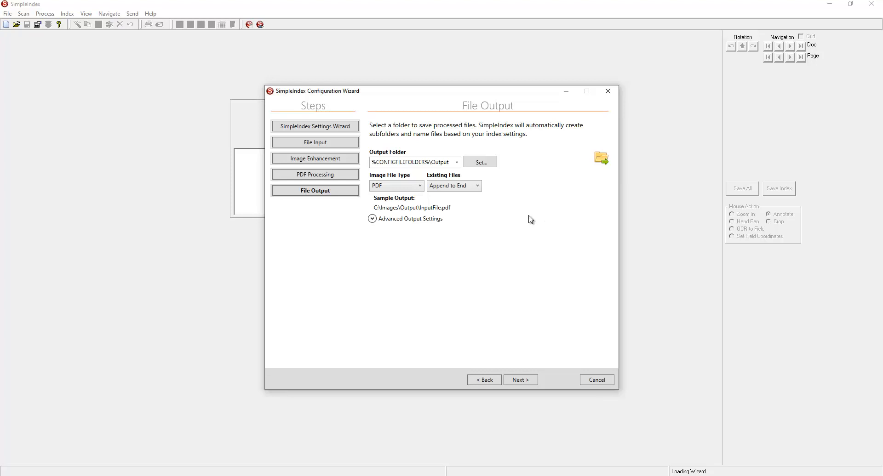
Step: Set the output to PDF with existing files using Append to End, and leave the database mode disabled
left_click(419, 186)
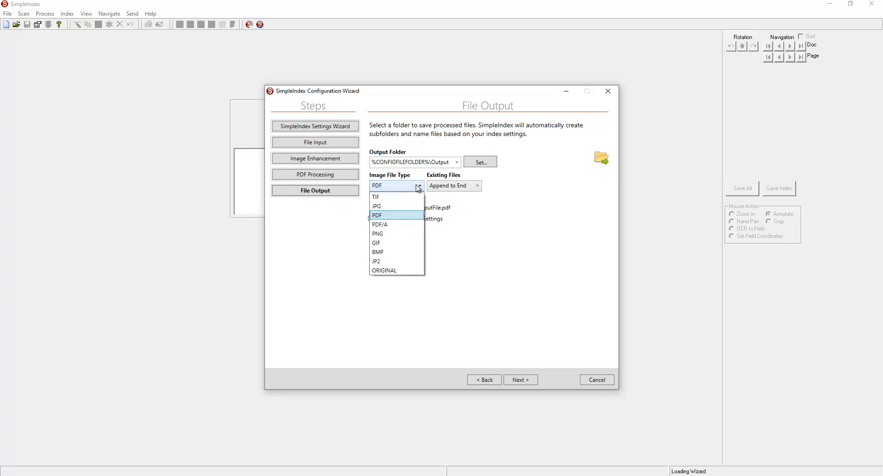
left_click(397, 218)
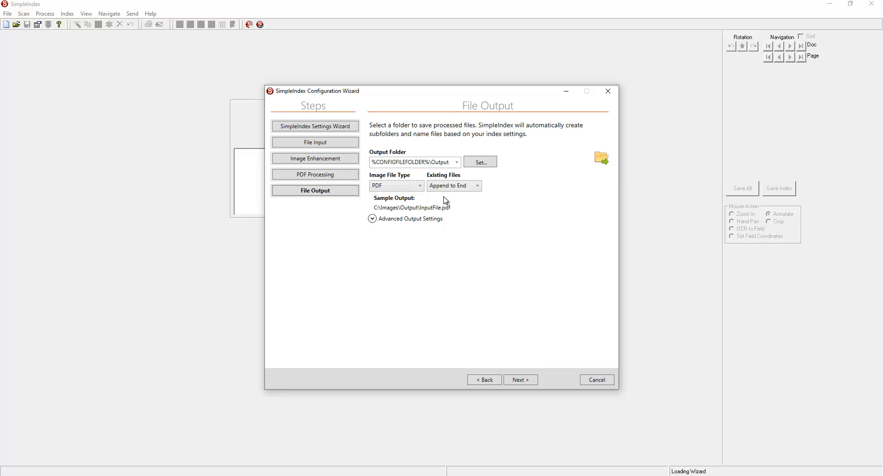
left_click(477, 186)
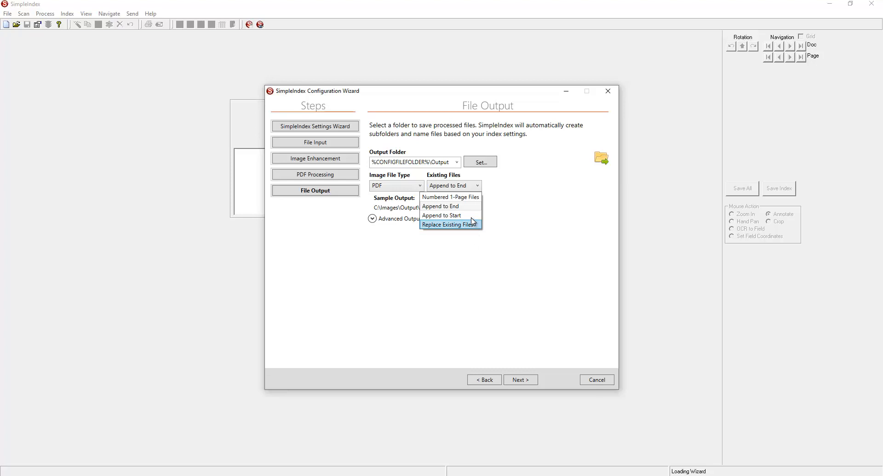
left_click(477, 206)
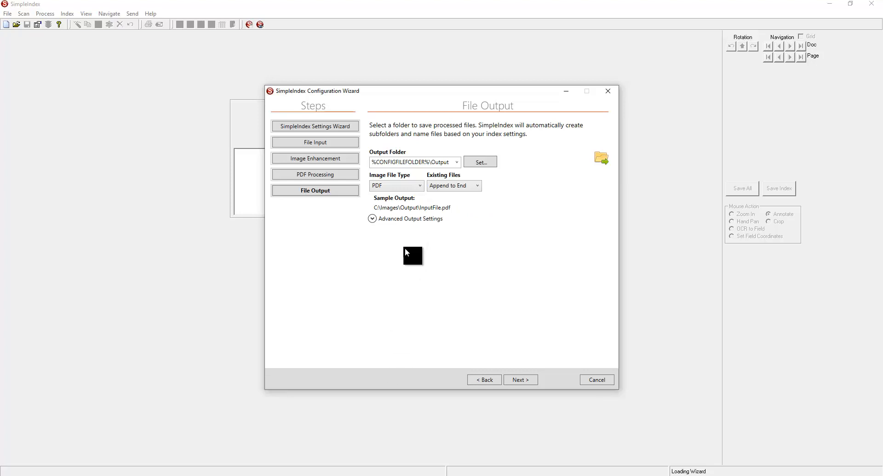
left_click(516, 381)
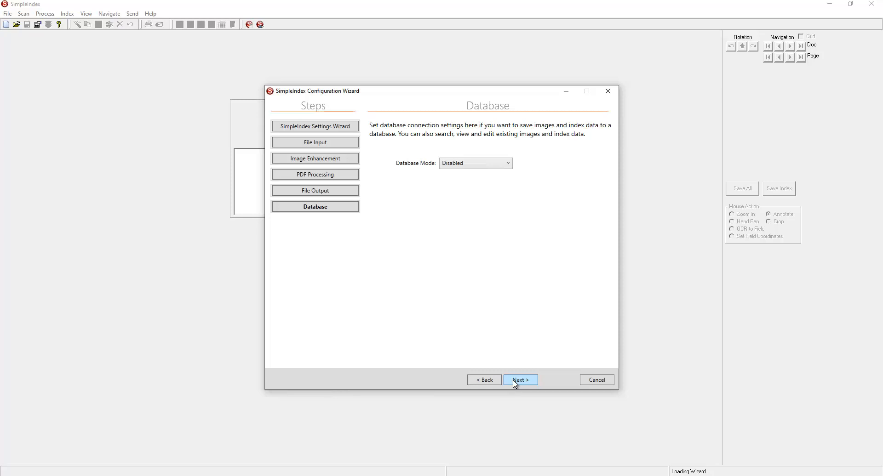
left_click(516, 381)
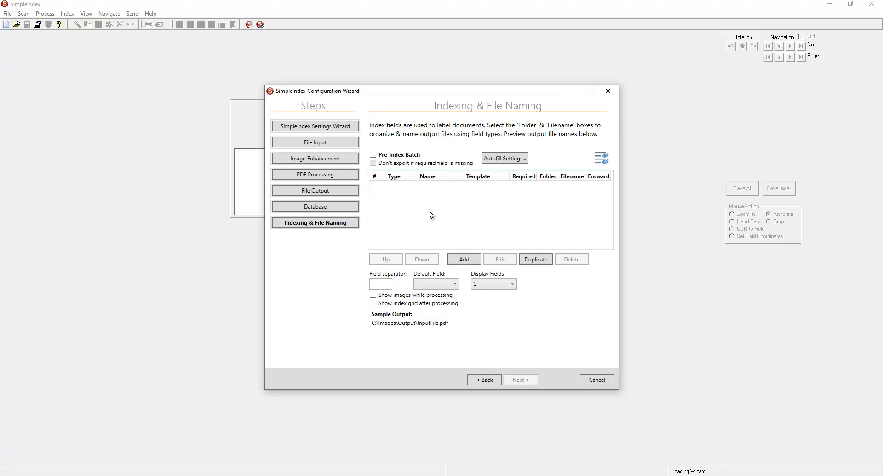
Step: Add a new index field of type Text and proceed to its index field settings
left_click(464, 260)
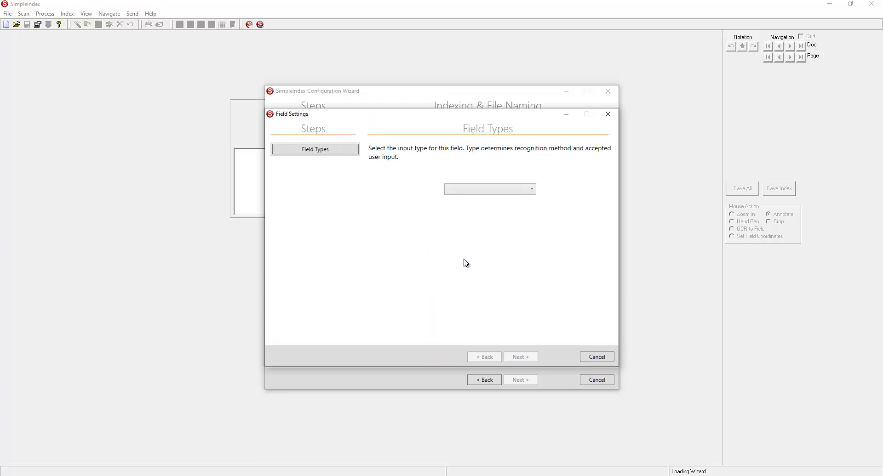
left_click(532, 190)
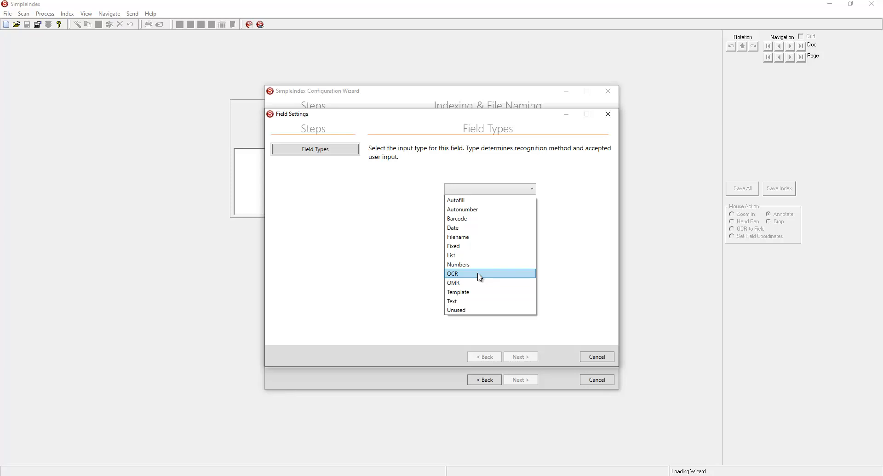
left_click(466, 303)
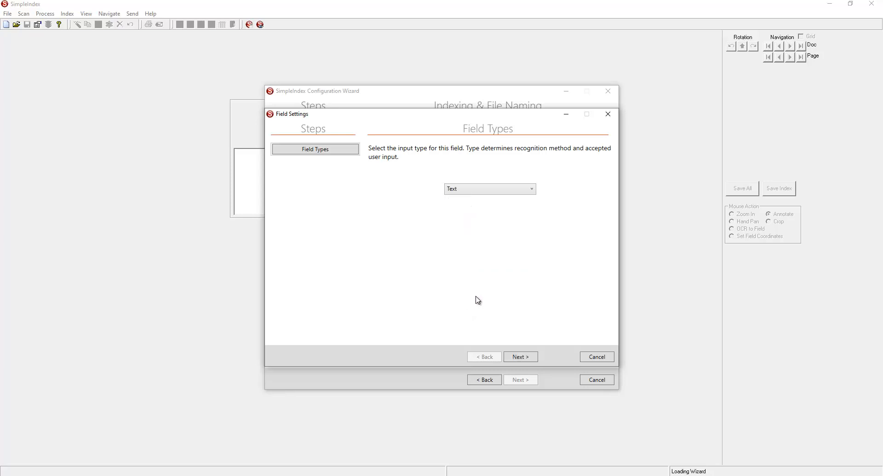
left_click(518, 357)
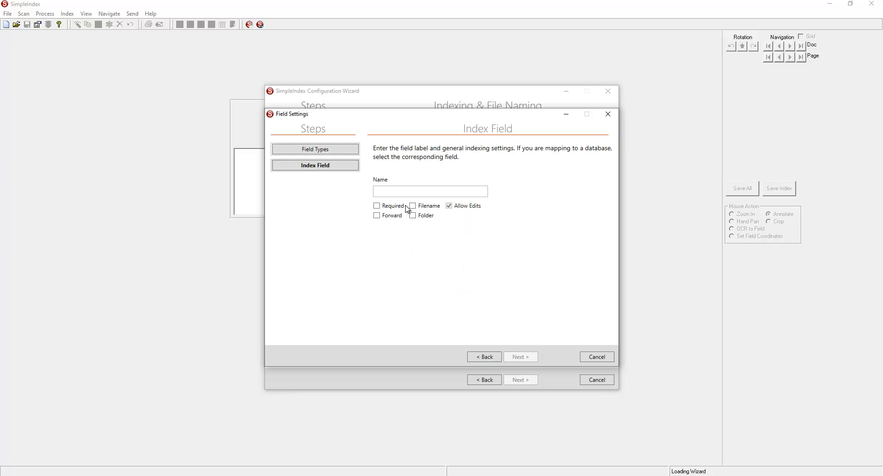
Step: Name the index field Customer, make it required, use it for the output folder, and proceed to the zone settings
left_click(405, 189)
type("Custom")
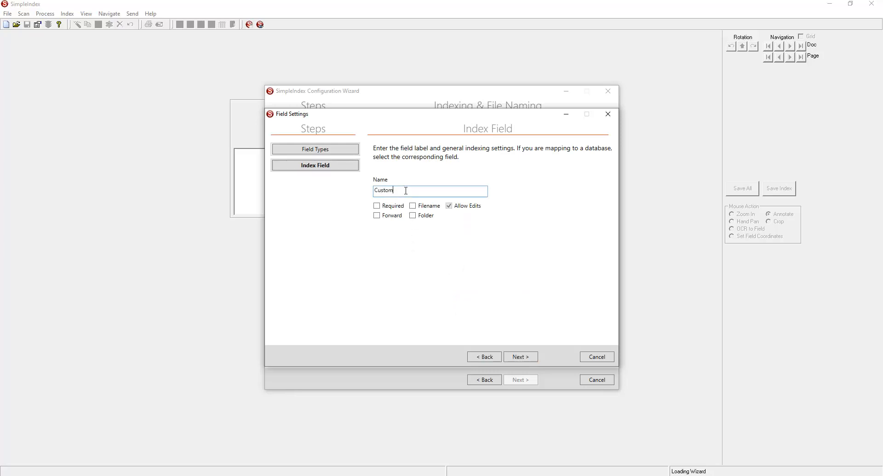
type("er")
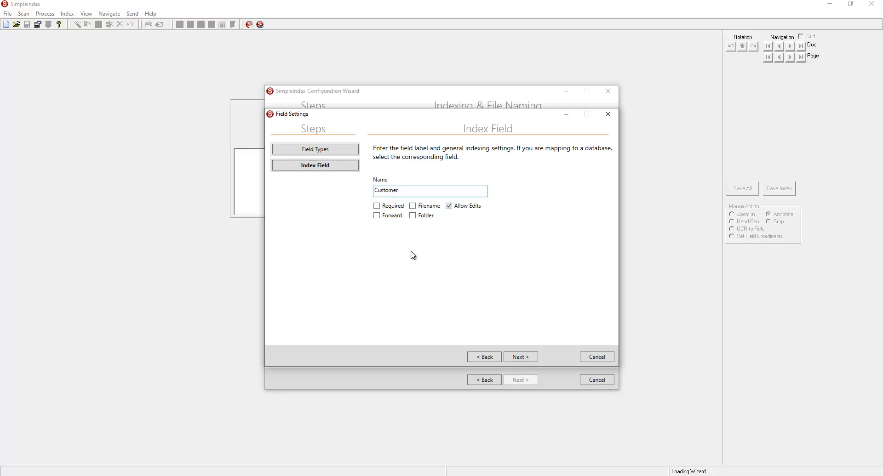
left_click(396, 210)
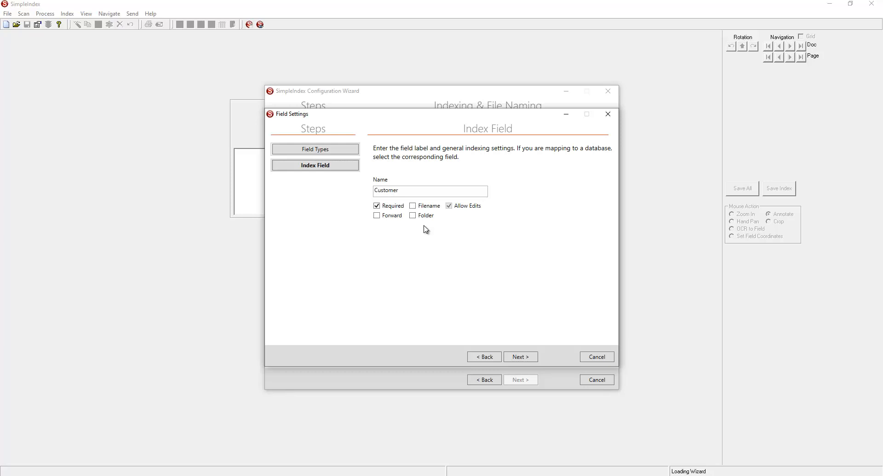
left_click(414, 217)
left_click(524, 358)
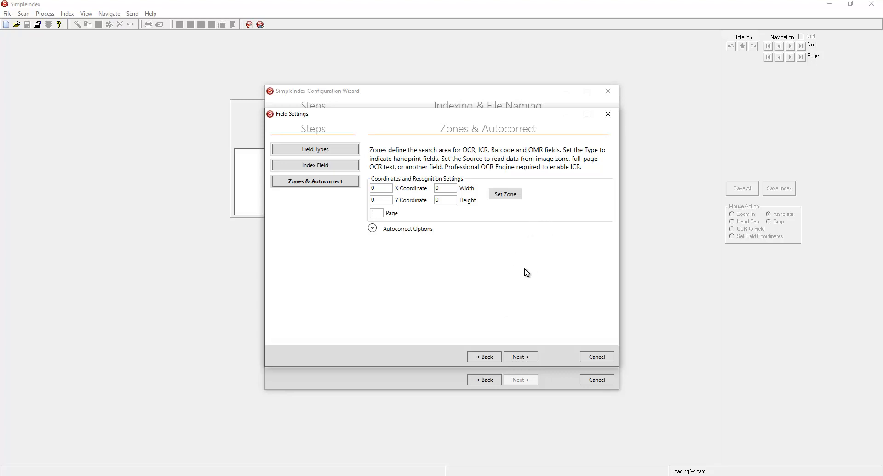
Step: Finish the Customer field with default zone settings and an empty template, and add a second index field of type Text
left_click(522, 357)
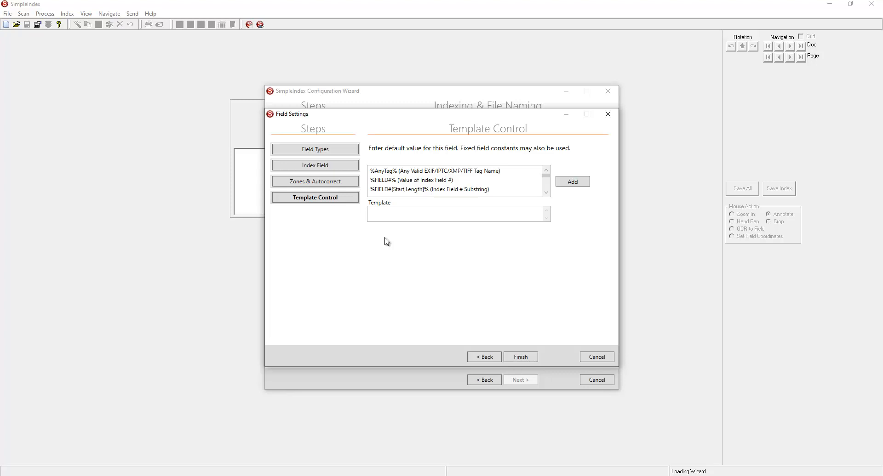
left_click(534, 360)
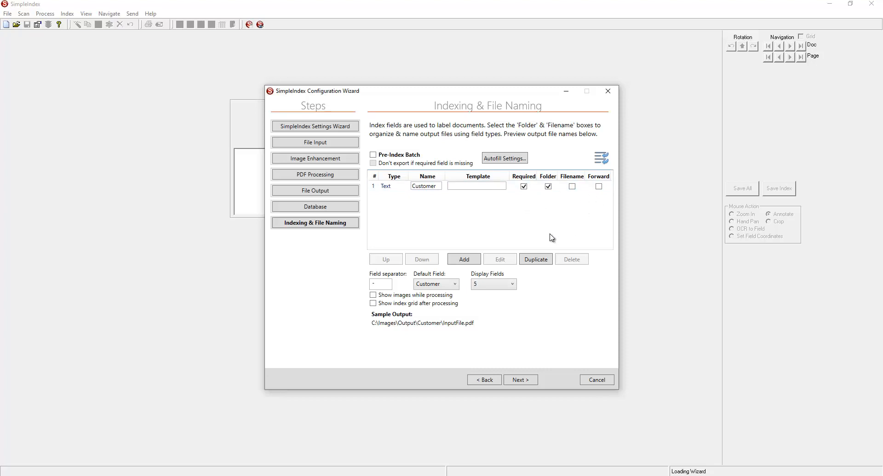
left_click(463, 259)
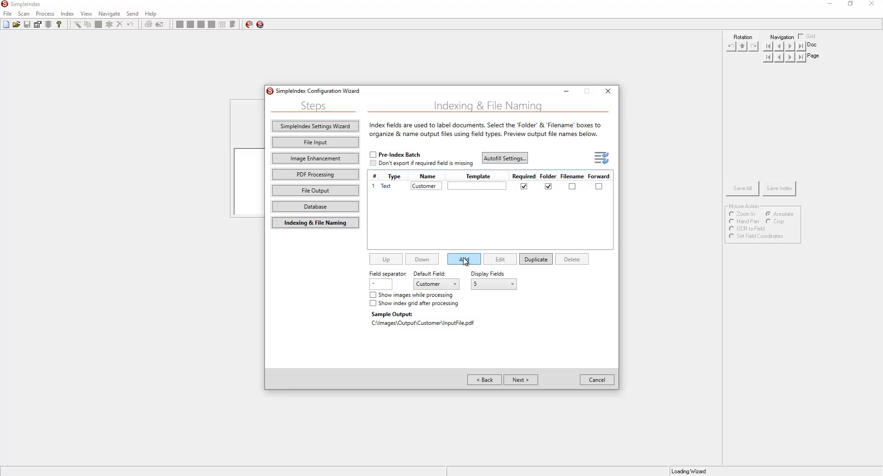
left_click(520, 192)
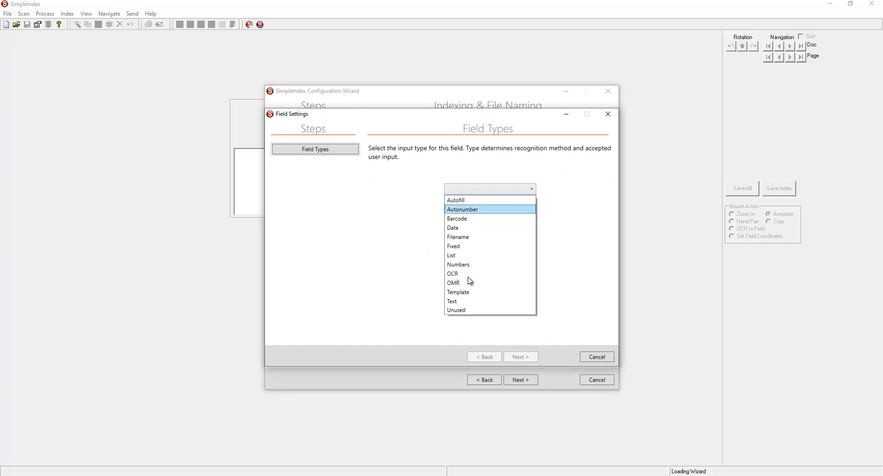
left_click(453, 301)
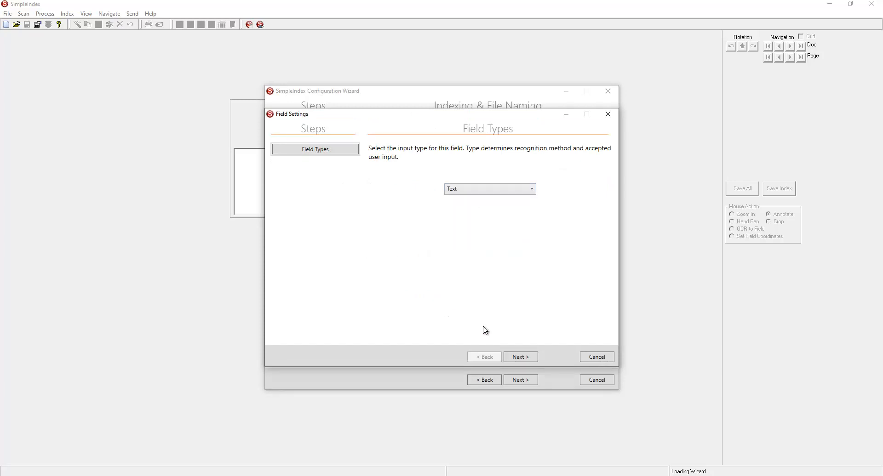
left_click(520, 359)
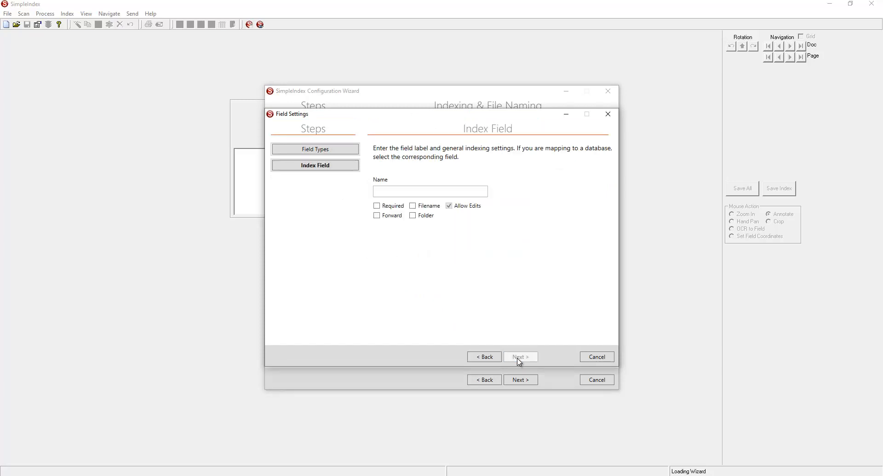
Step: Name the field Invoice Number, make it required, use it in the output filename, and finish with default zone and template settings
left_click(436, 191)
type("Invoice Num")
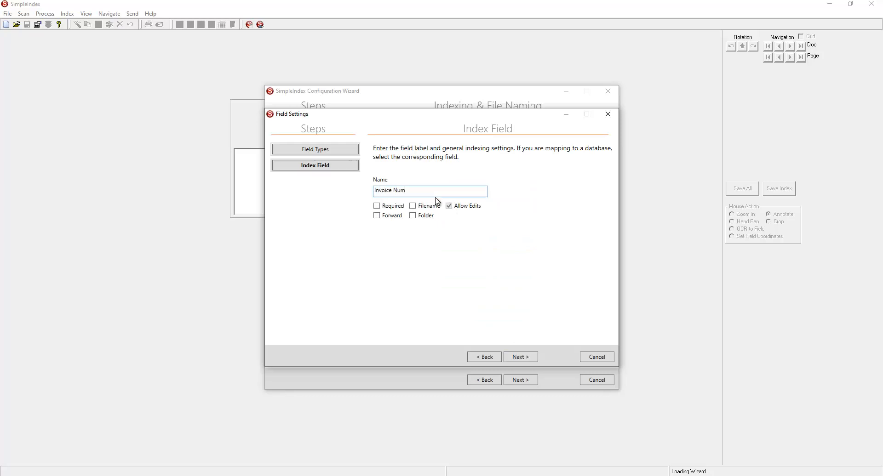
type("ber")
left_click(403, 208)
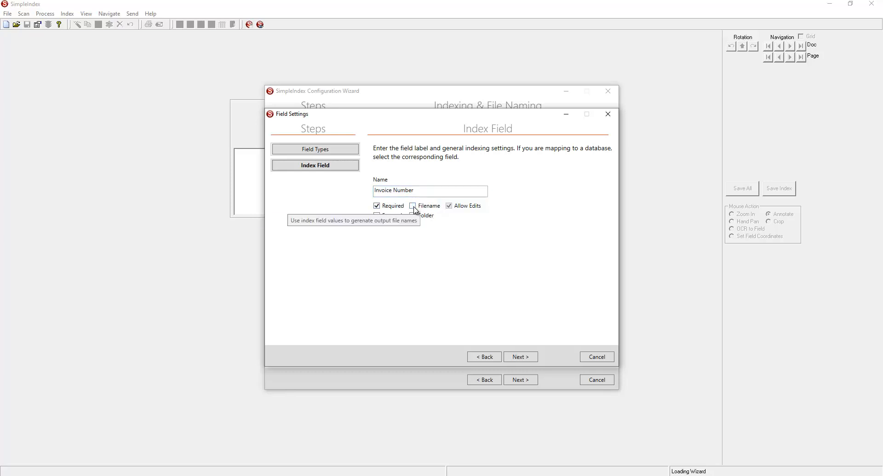
left_click(416, 211)
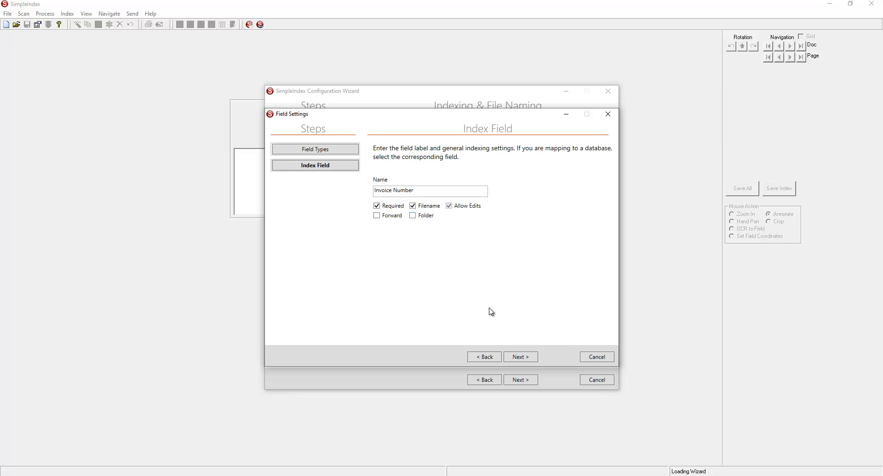
left_click(517, 360)
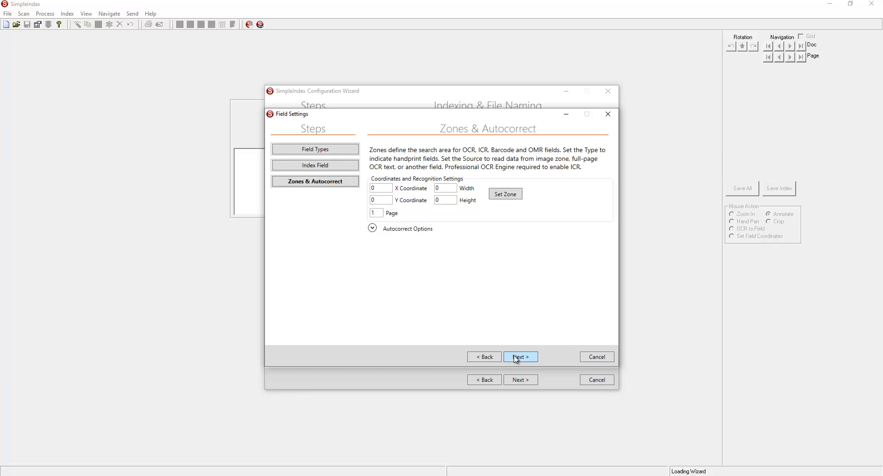
left_click(517, 359)
left_click(518, 359)
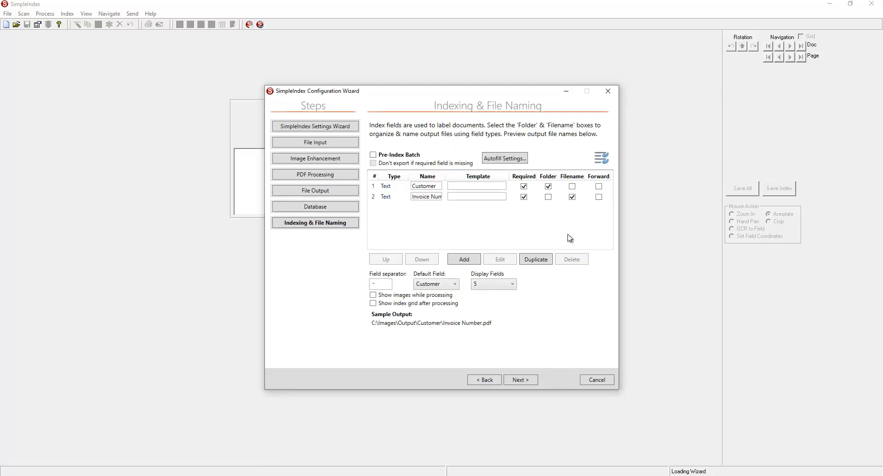
Step: Add a Text index field named Date, use it in the output filename, and finish with default zone and template settings
left_click(468, 261)
left_click(488, 188)
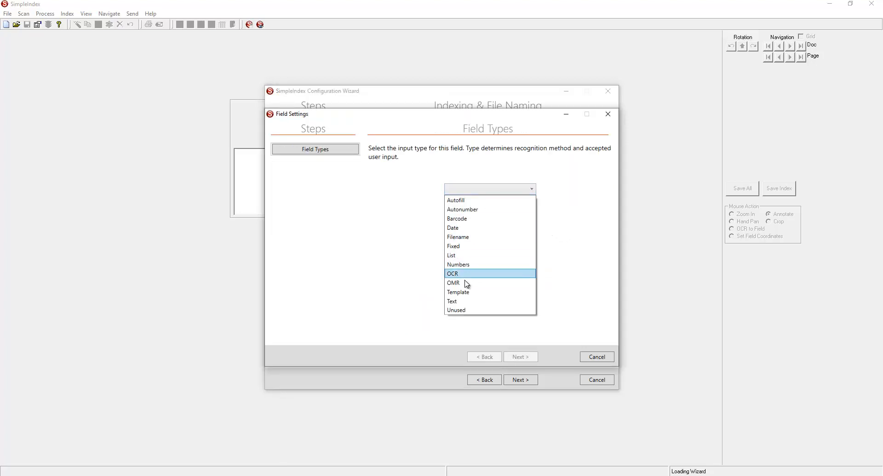
left_click(458, 303)
left_click(510, 357)
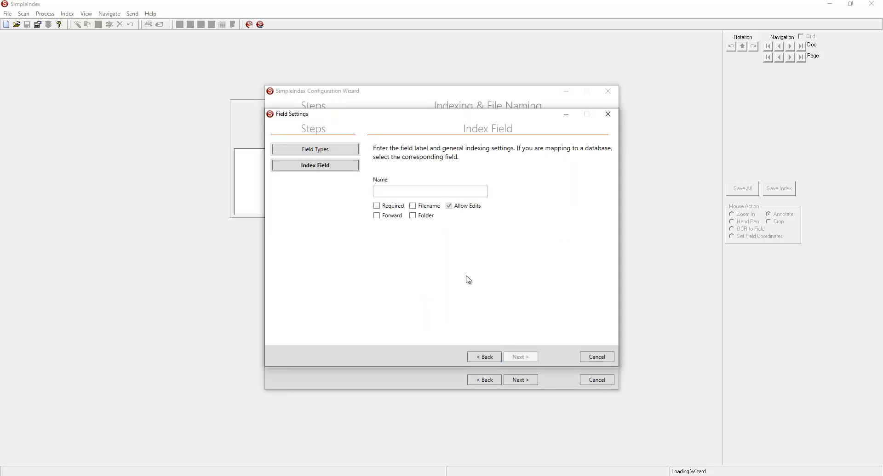
left_click(424, 192)
type("Date")
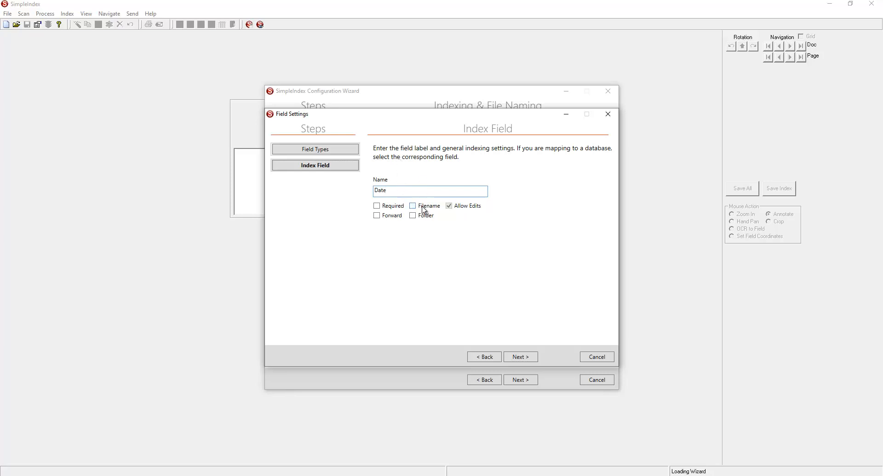
left_click(425, 210)
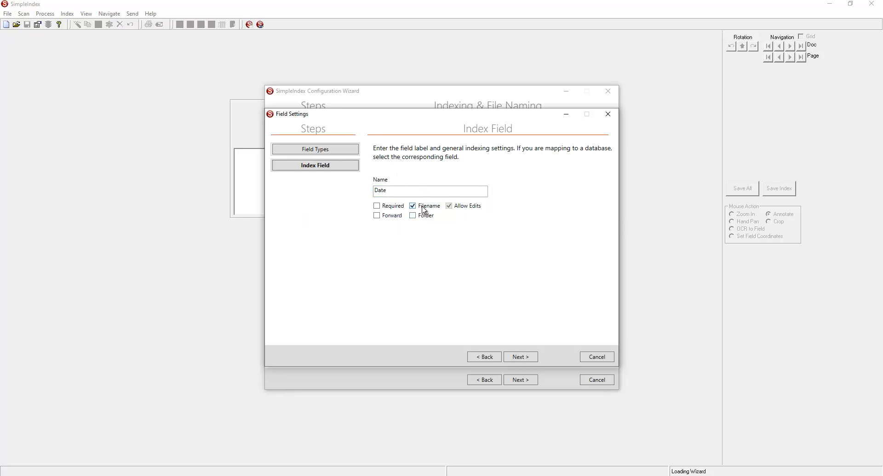
left_click(521, 358)
left_click(533, 359)
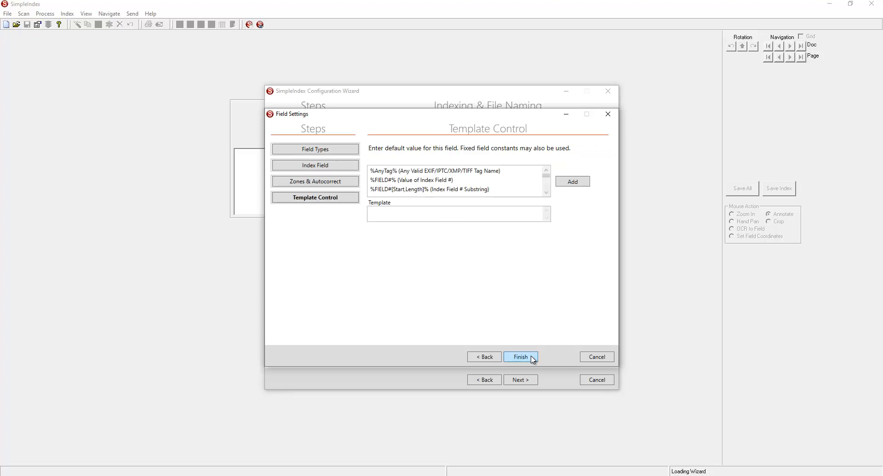
left_click(533, 359)
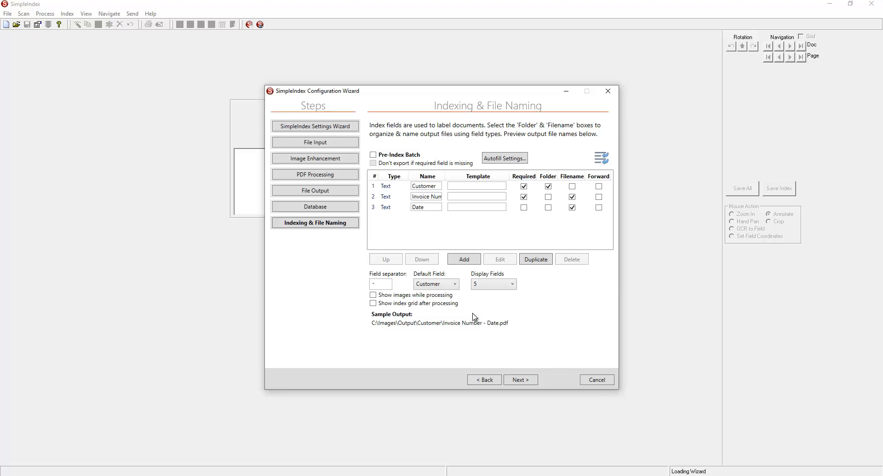
Step: Accept the index fields and default OCR settings, and review the index log's file extension and column separator choices
left_click(532, 383)
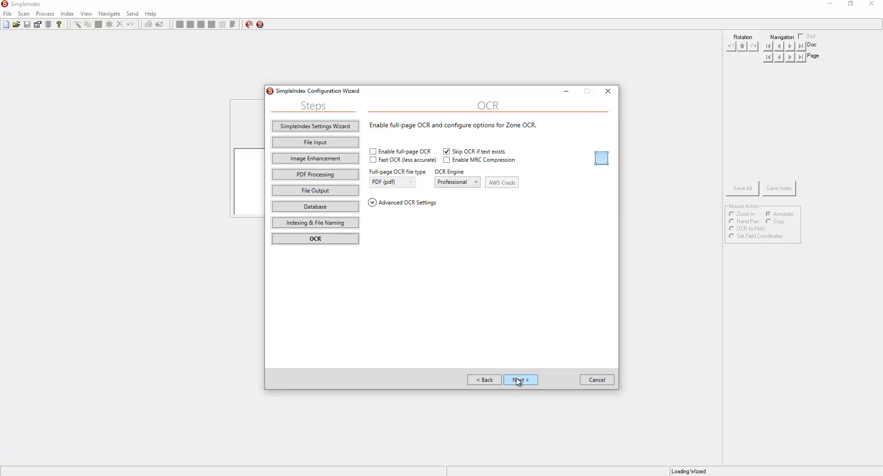
left_click(519, 383)
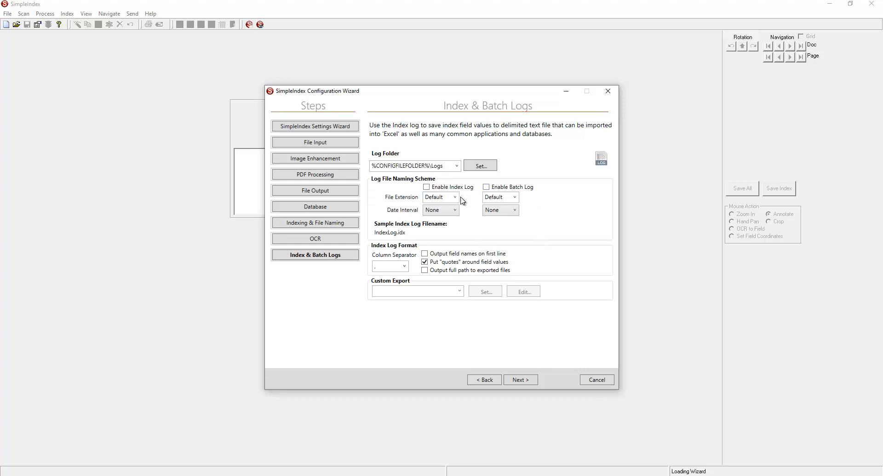
left_click(456, 199)
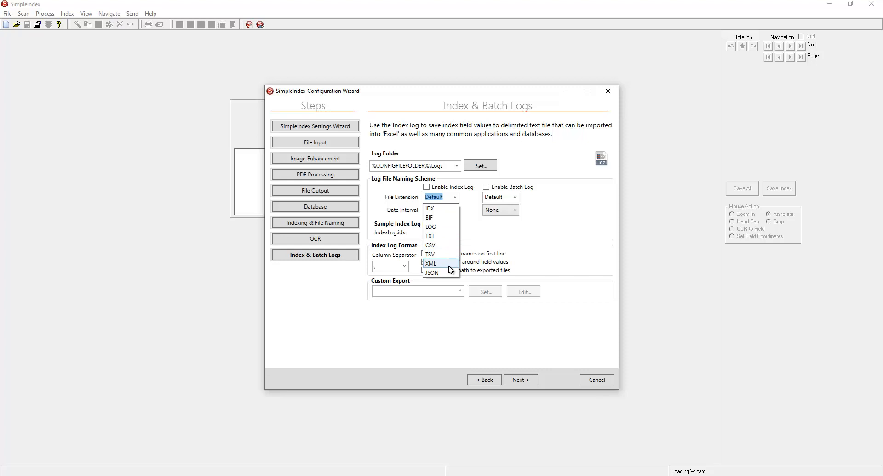
left_click(545, 357)
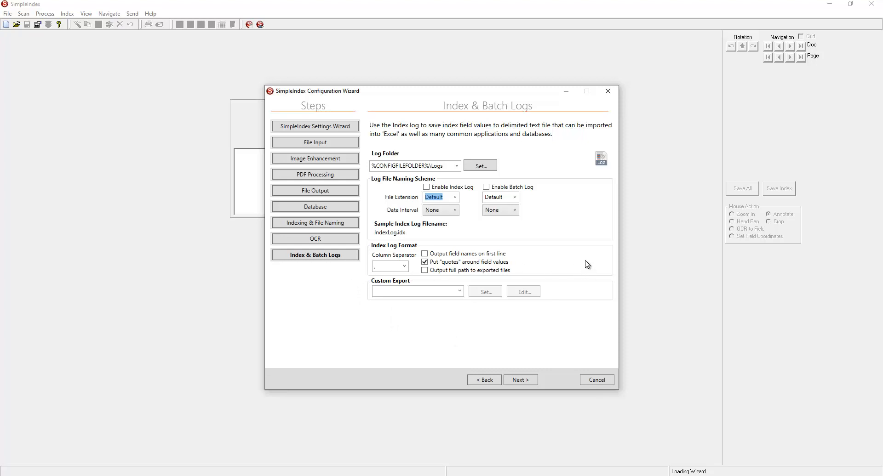
left_click(405, 267)
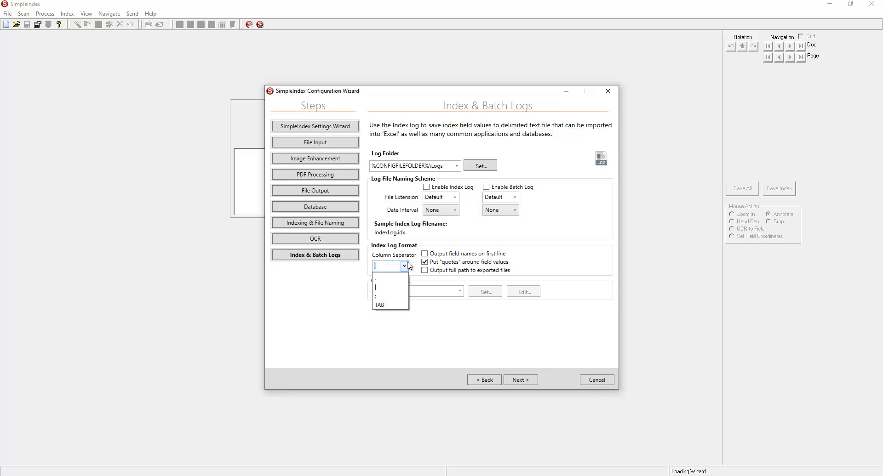
left_click(574, 262)
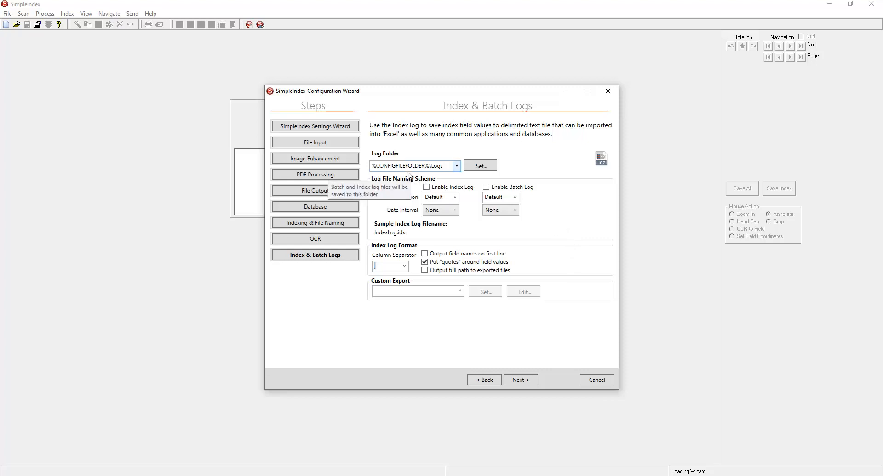
Step: Clear the log folder path, leave the index and batch logs disabled, and proceed to the imprinting settings
double_click(444, 166)
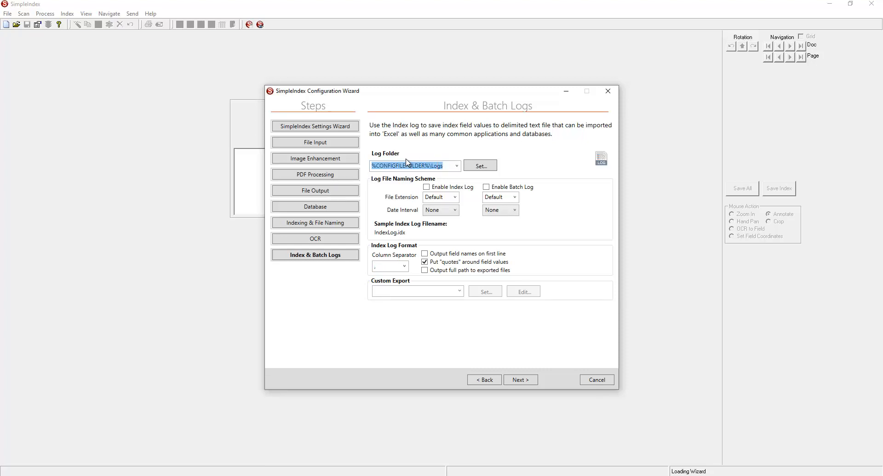
key("BackSpace")
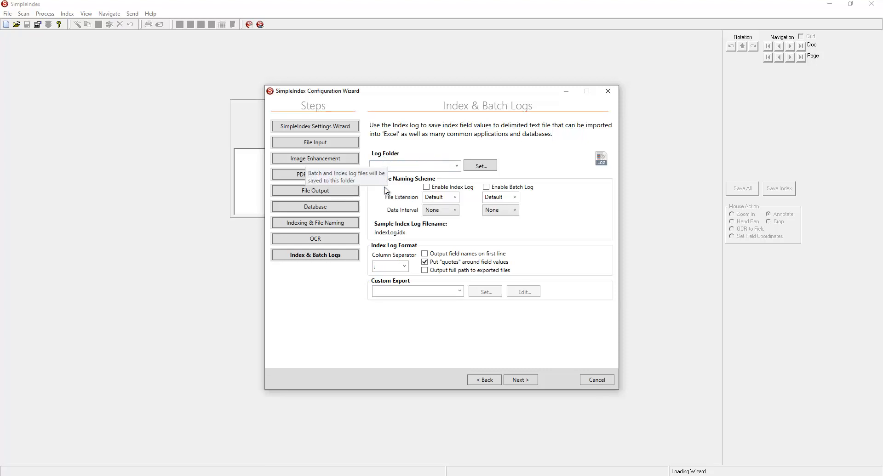
left_click(518, 382)
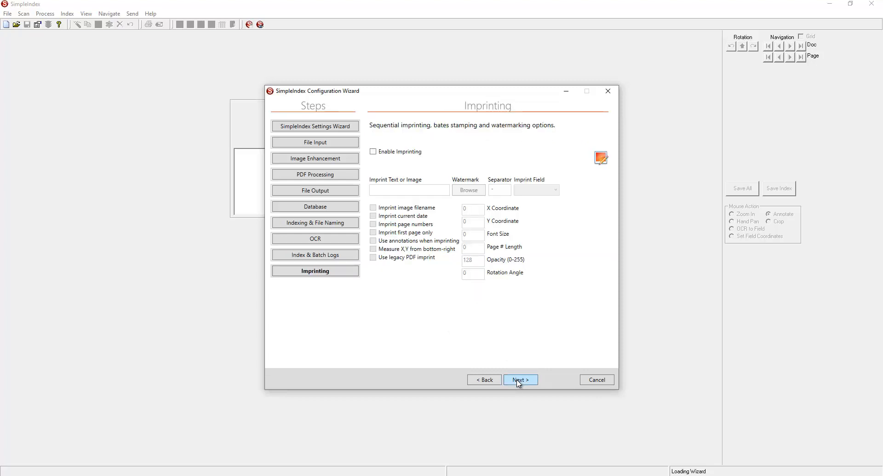
Step: Leave imprinting disabled and the advanced settings at their defaults, and save the DemoConfig job file, exiting the wizard
left_click(520, 381)
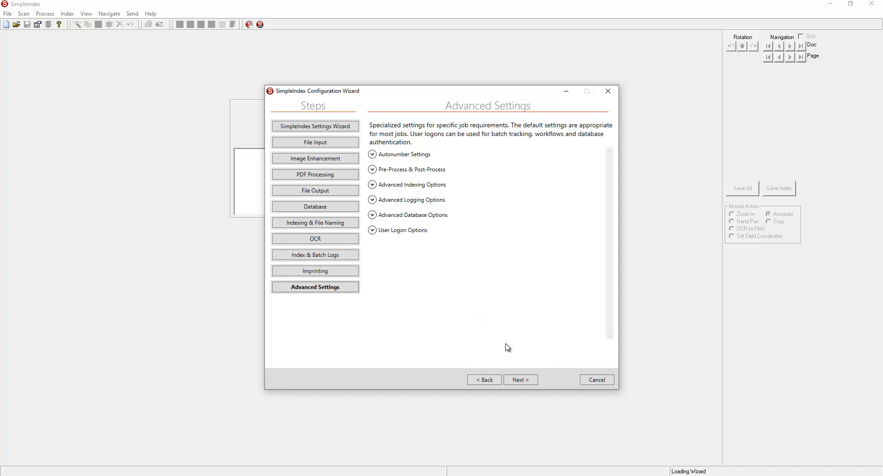
left_click(519, 381)
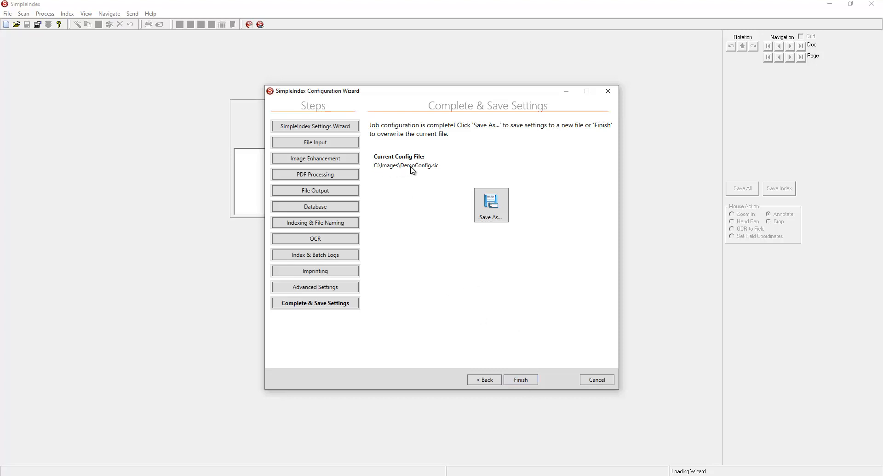
left_click(512, 377)
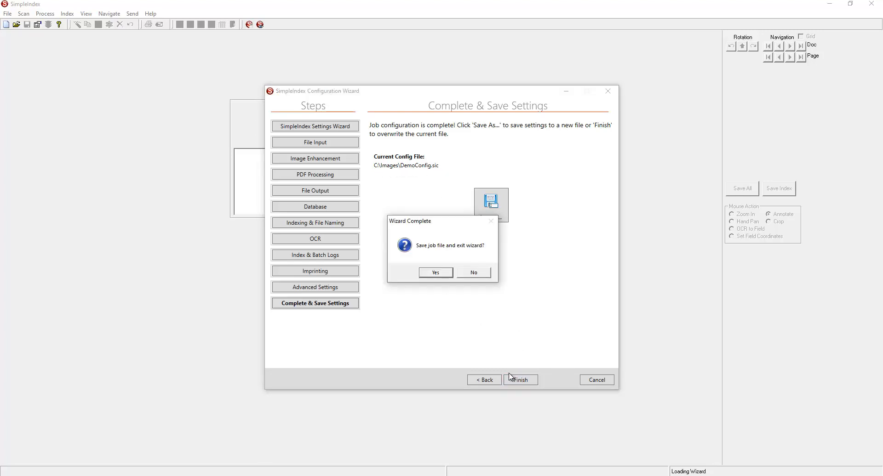
left_click(433, 275)
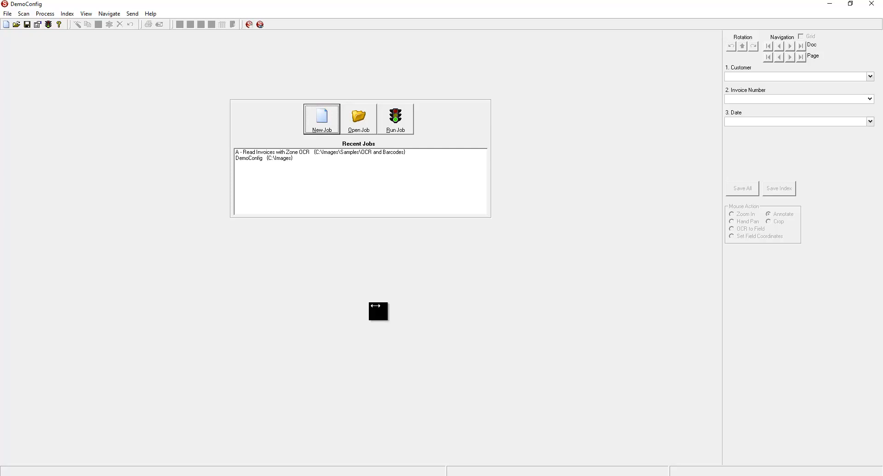
Step: Open the job's input folder and paste the copied files Sample Page - 0001.TIF through Sample Page - 0003.TIF into it
left_click(87, 14)
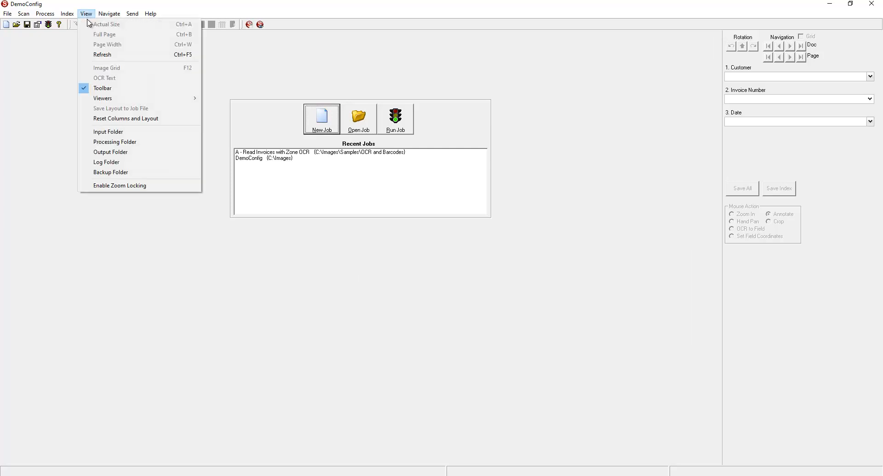
left_click(92, 136)
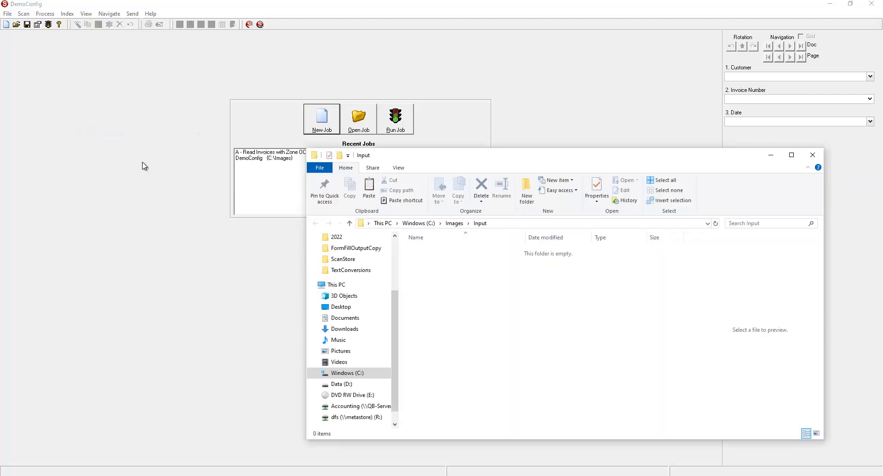
right_click(463, 313)
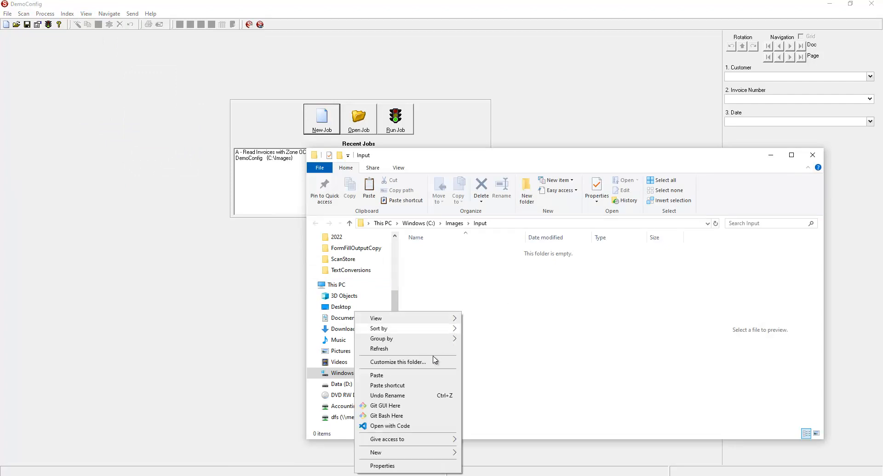
left_click(441, 376)
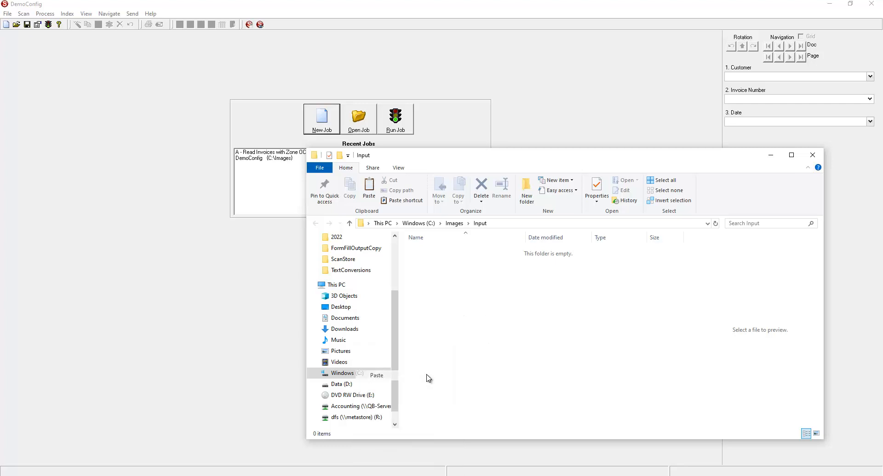
left_click(478, 366)
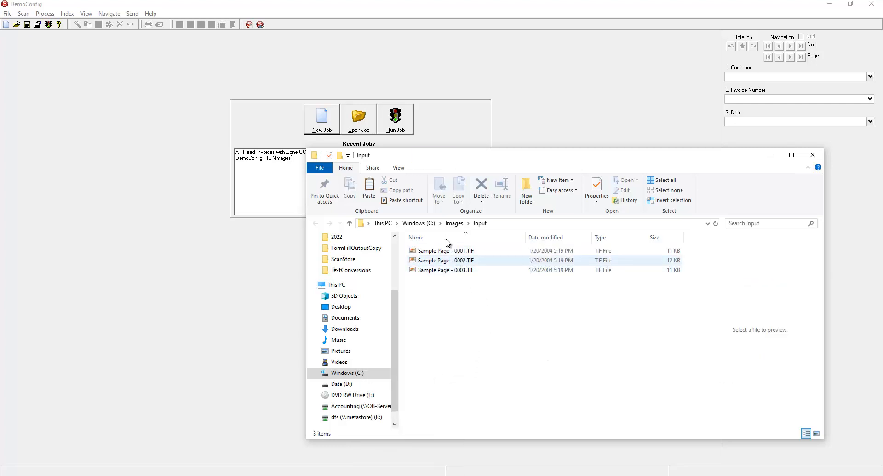
Step: Run the DemoConfig job and index the first sample page with customer Tech Type and its printed order number as the invoice number
left_click(216, 299)
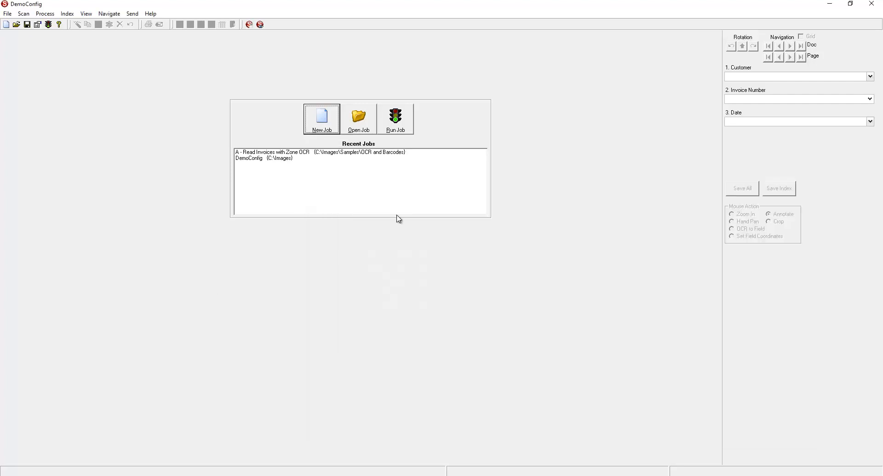
left_click(410, 133)
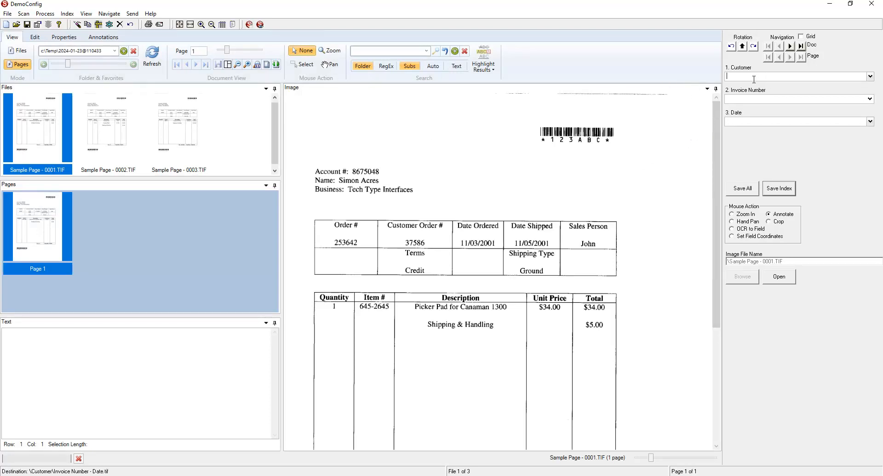
type("Tech Type")
key("Tab")
type("253642")
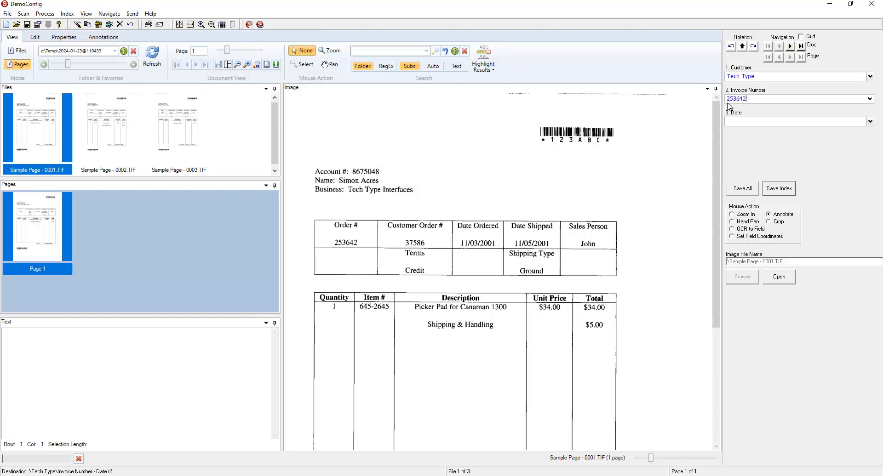
Step: Set the first page's date to 11/03/2001, accept the replacement of invalid filename characters, and save its index
left_click(736, 125)
type("11/03/2001")
key("Return")
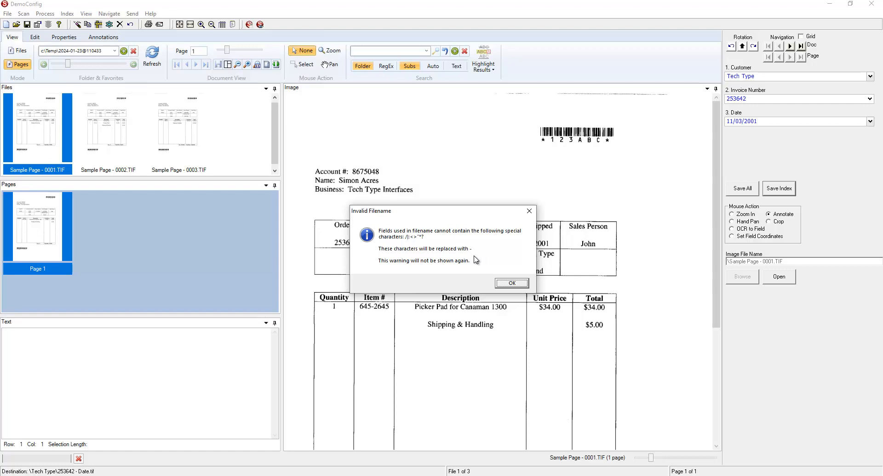
left_click(512, 285)
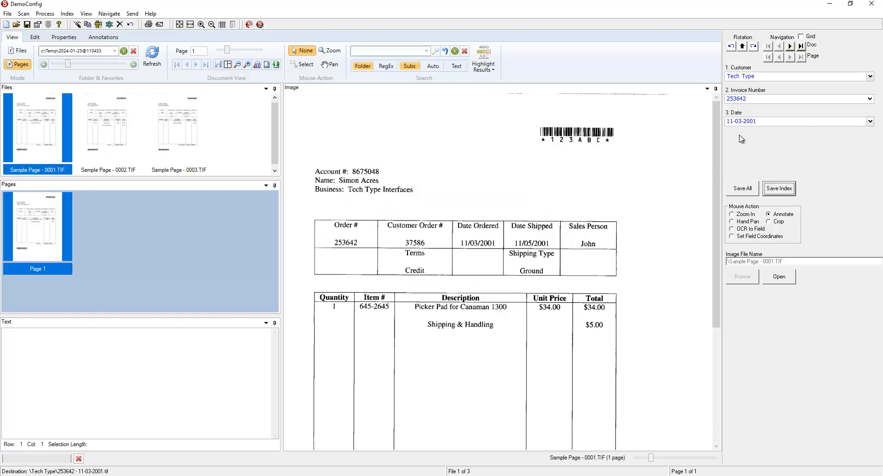
left_click(774, 193)
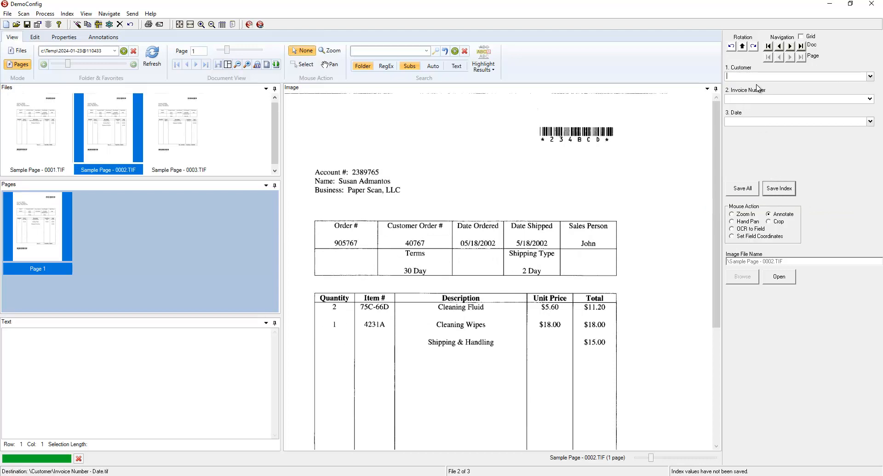
Step: Index the second page with customer Paper Scan, its printed order number as the invoice number, and date 5-18-2002, and save it
type("Paper Scan")
key("Tab")
type("905767")
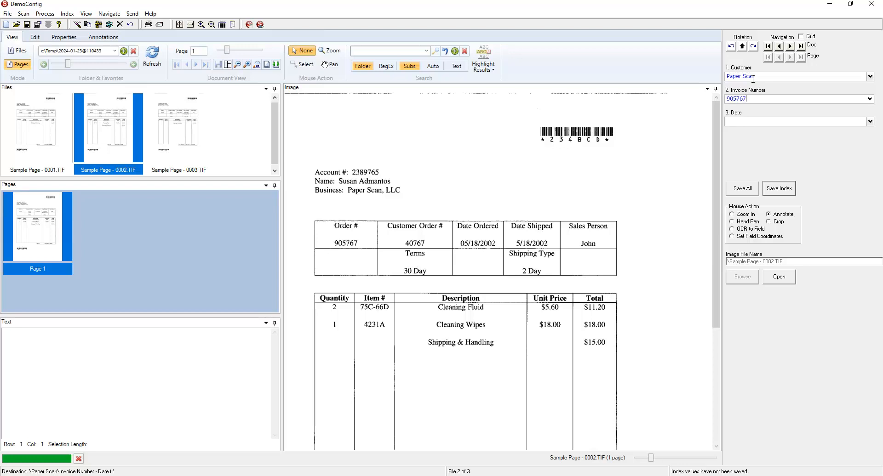
key("Tab")
type("5-18-2002")
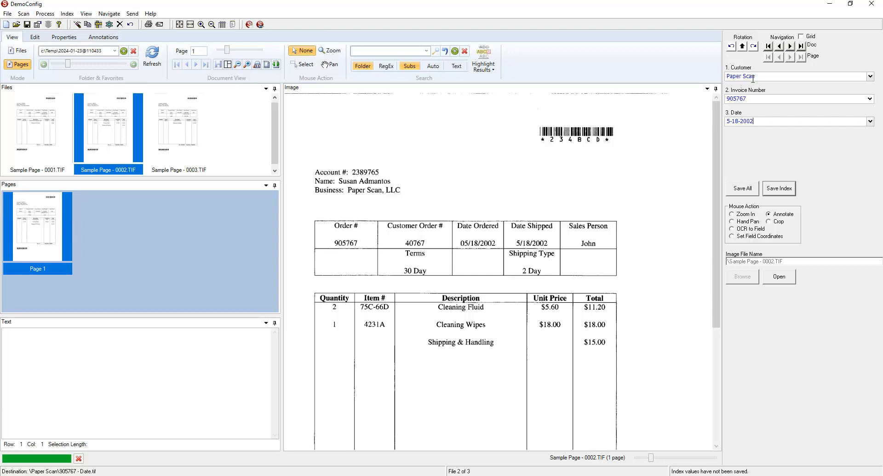
key("Return")
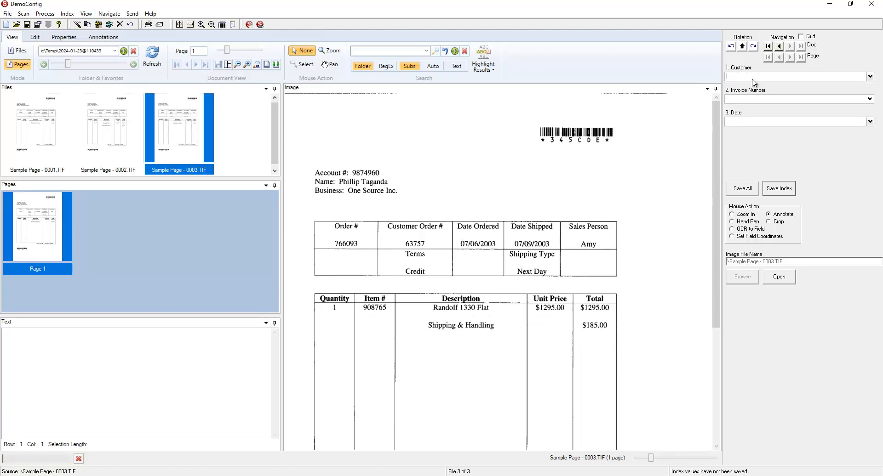
Step: Index and save the third page with customer One Source, its order number as the invoice number, and date 7-6-2003, and release the batch
type("One Source")
key("Tab")
type("76")
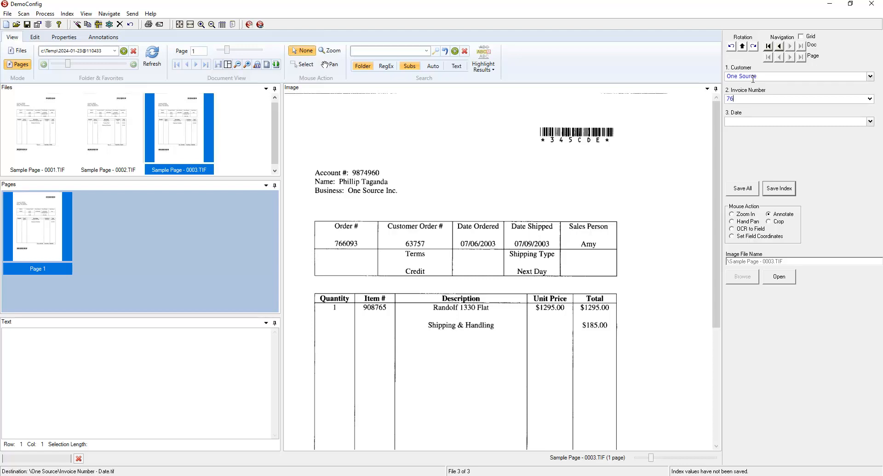
type("6093")
key("Tab")
type("7-6-2003")
left_click(779, 188)
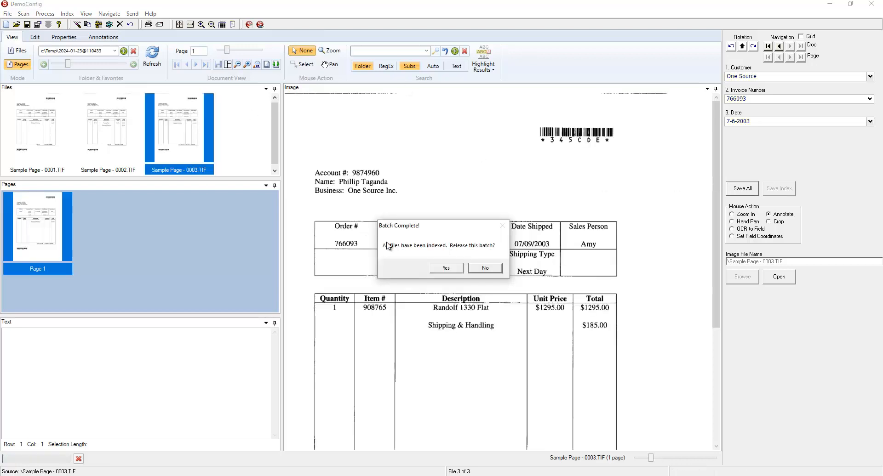
left_click(441, 268)
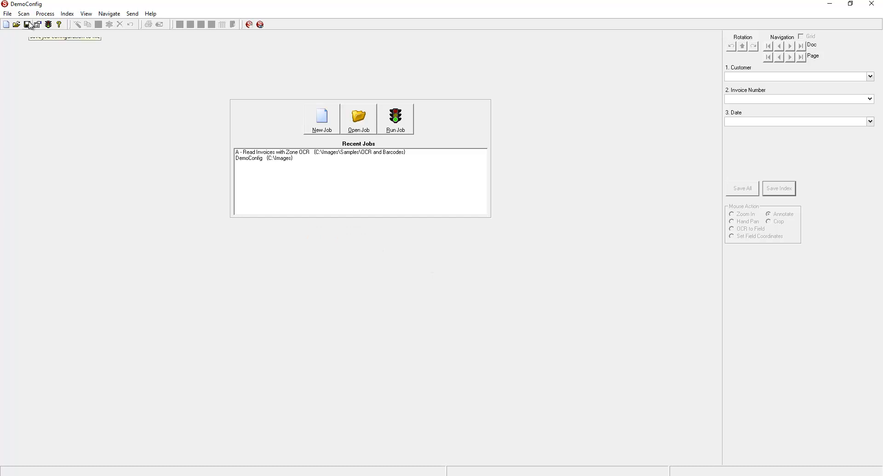
Step: Open the job's output folder and look inside the Tech Type subfolder for the exported file
left_click(86, 15)
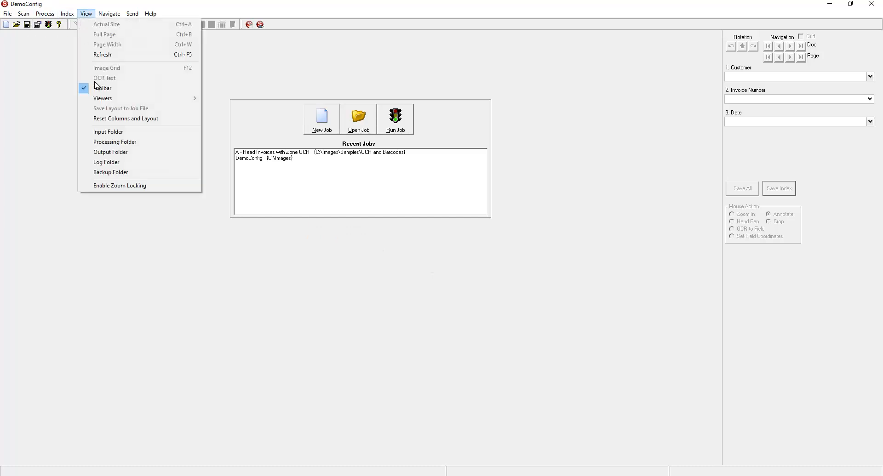
left_click(100, 153)
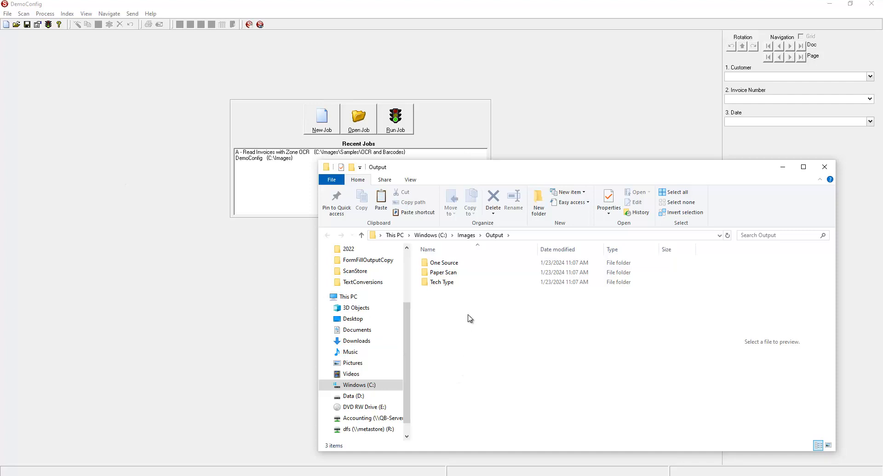
left_click(444, 285)
double_click(444, 284)
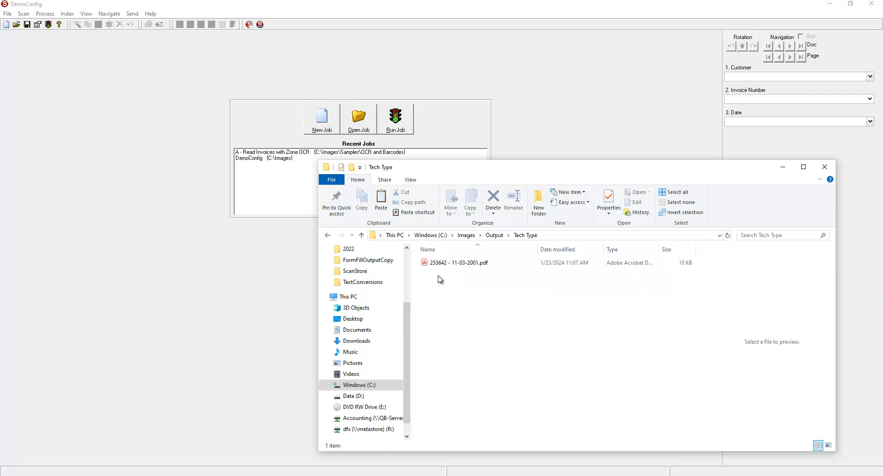